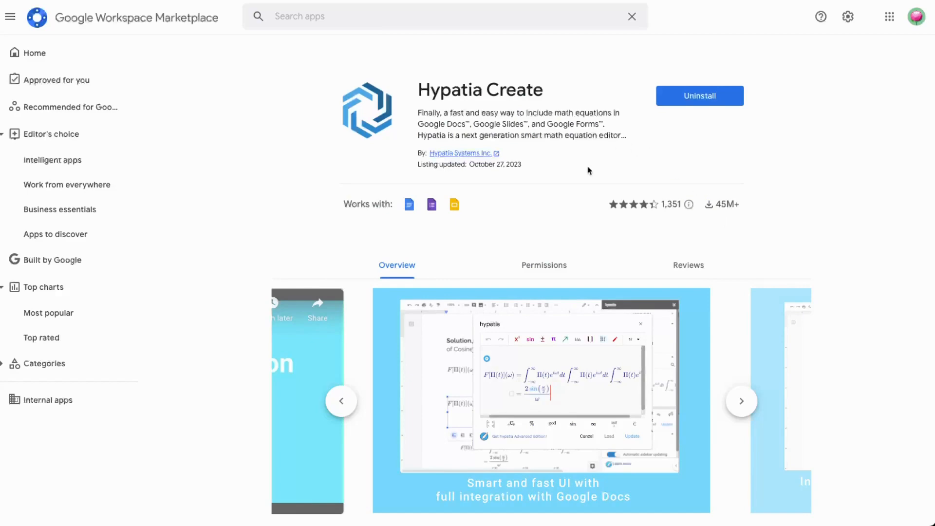
Examine the Hypatia Create listing's preview images, overview, user reviews and permissions.
left_click(739, 400)
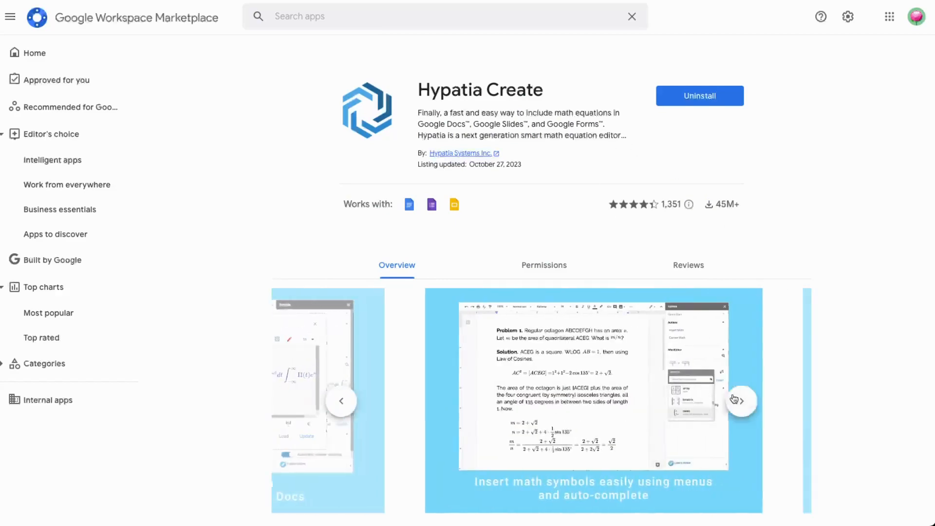
scroll(434, 426, "down", 6)
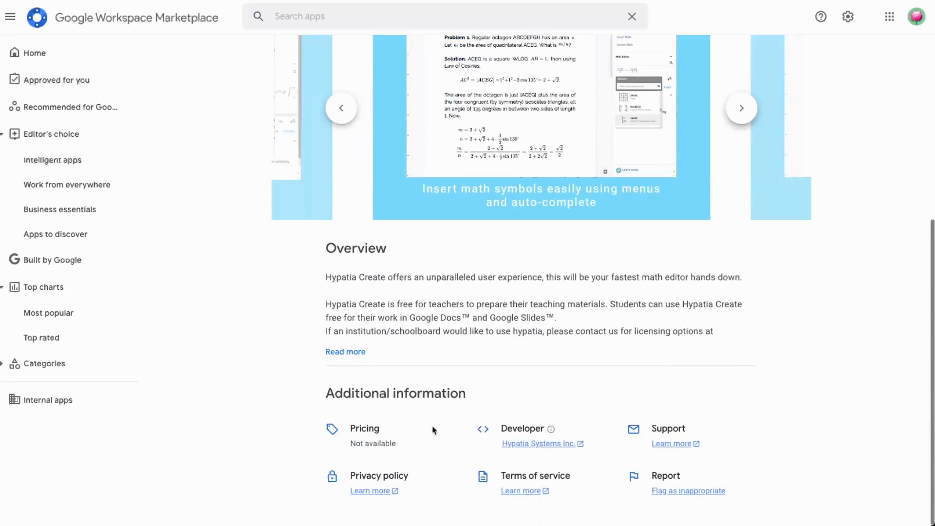
scroll(422, 441, "up", 6)
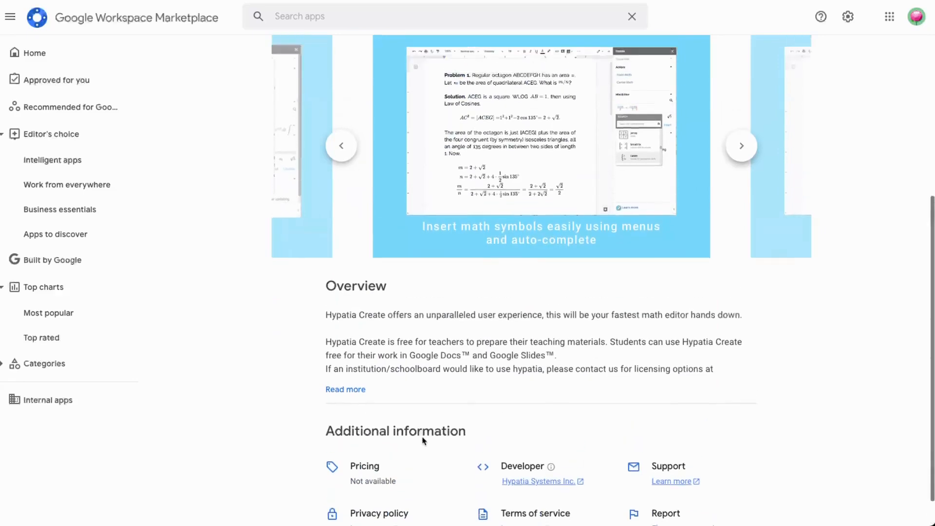
left_click(701, 275)
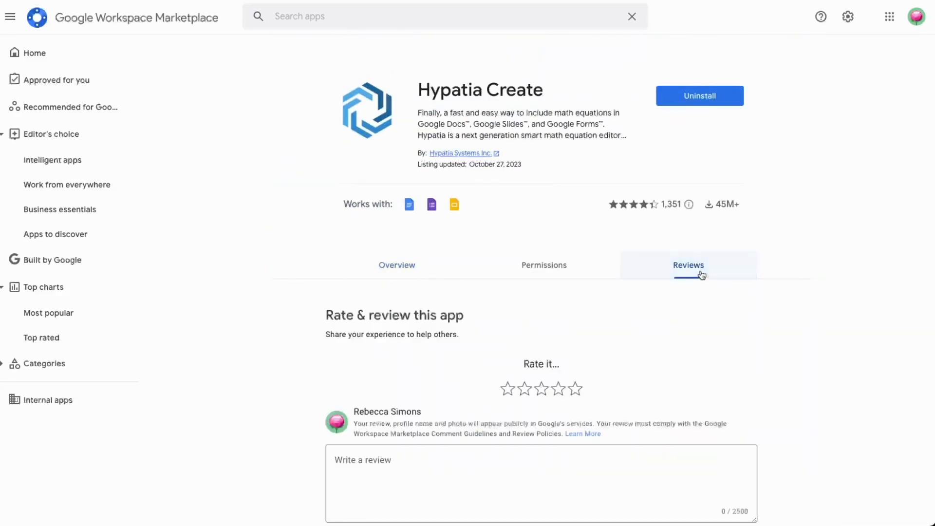
scroll(699, 360, "down", 4)
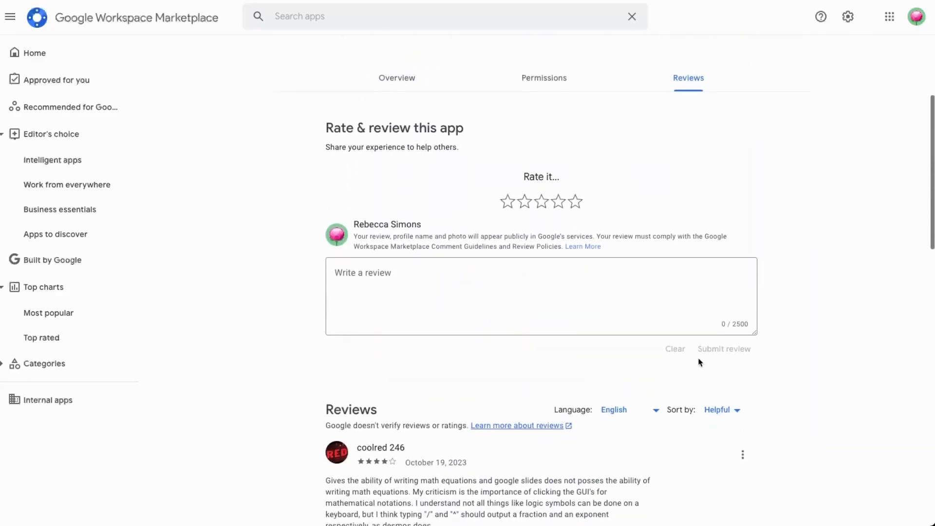
scroll(700, 361, "up", 4)
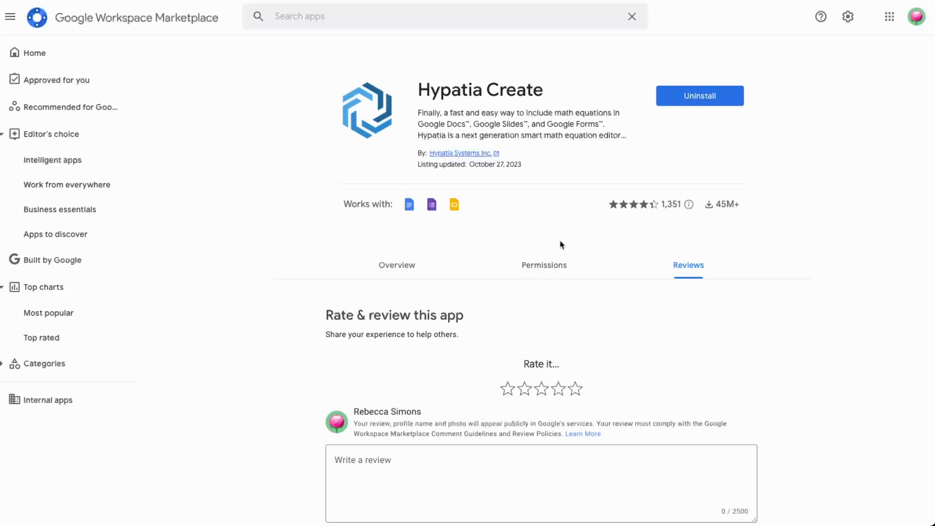
left_click(552, 266)
scroll(552, 270, "down", 1)
scroll(553, 271, "down", 2)
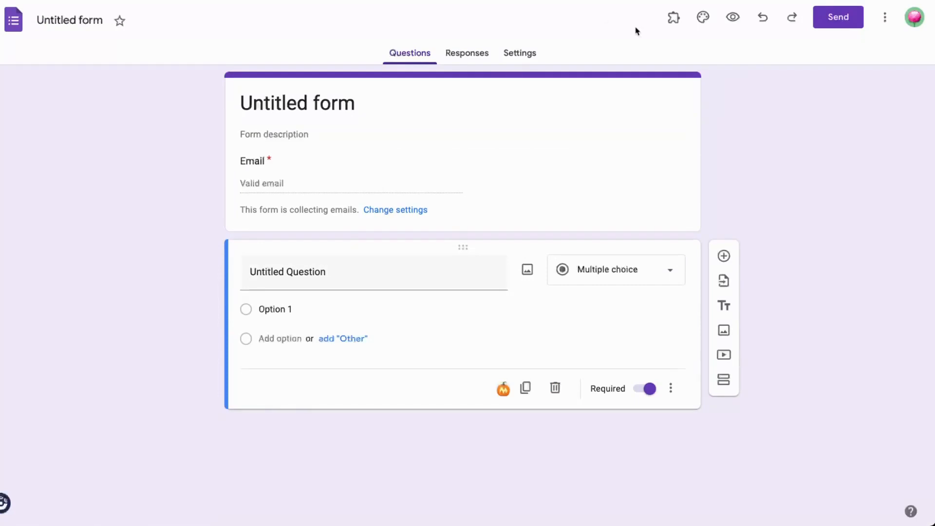
In the Google Forms untitled form, search the add-on marketplace for "Form Limiter" and open the formLimiter listing.
left_click(887, 20)
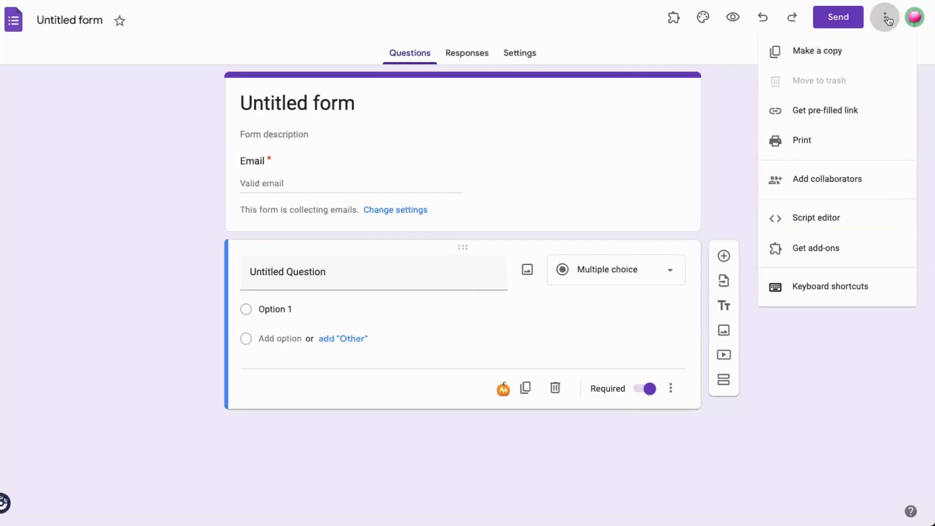
left_click(824, 244)
left_click(507, 52)
type("Form Limiter")
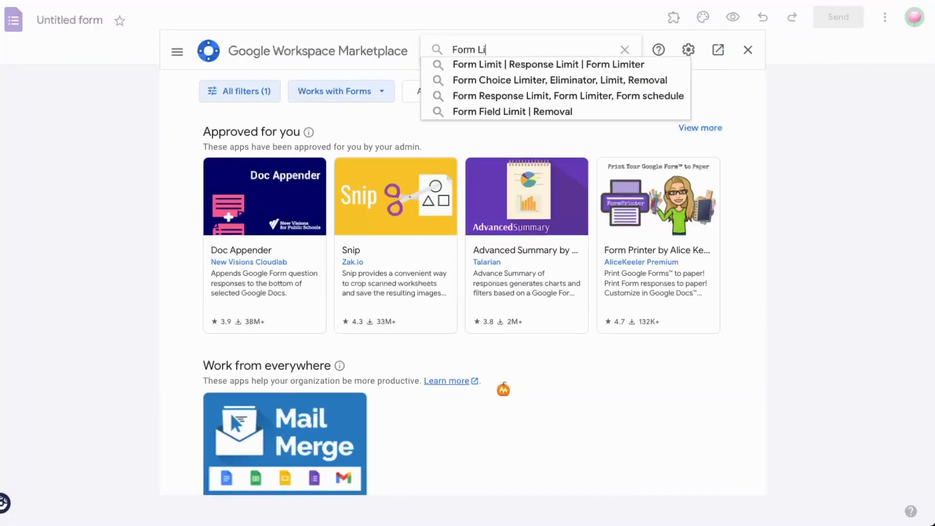
key("Return")
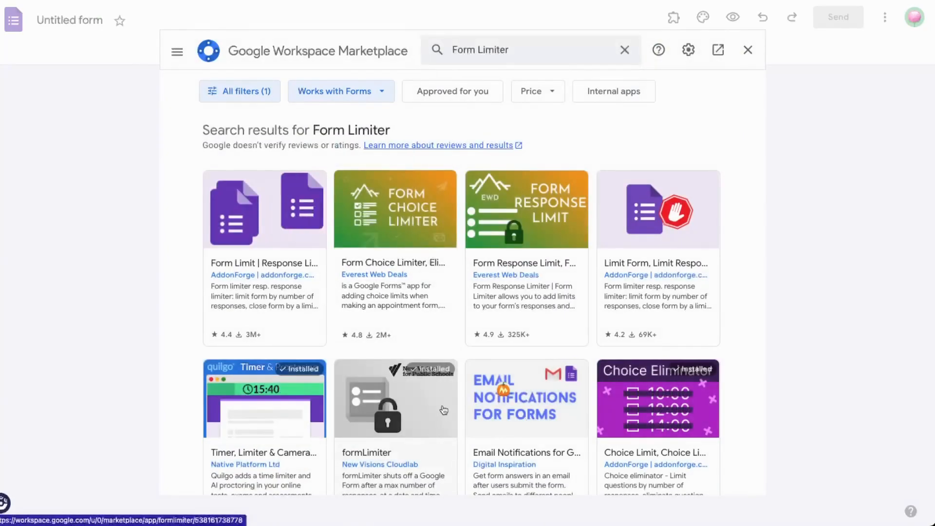
left_click(444, 410)
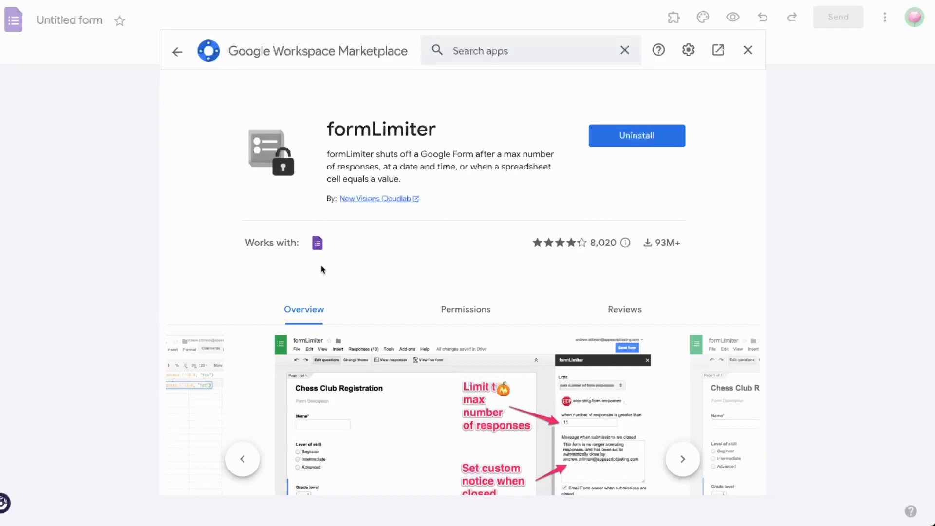
Return from the formLimiter listing and search the Forms add-on marketplace for "Form Mule".
left_click(177, 52)
triple_click(511, 53)
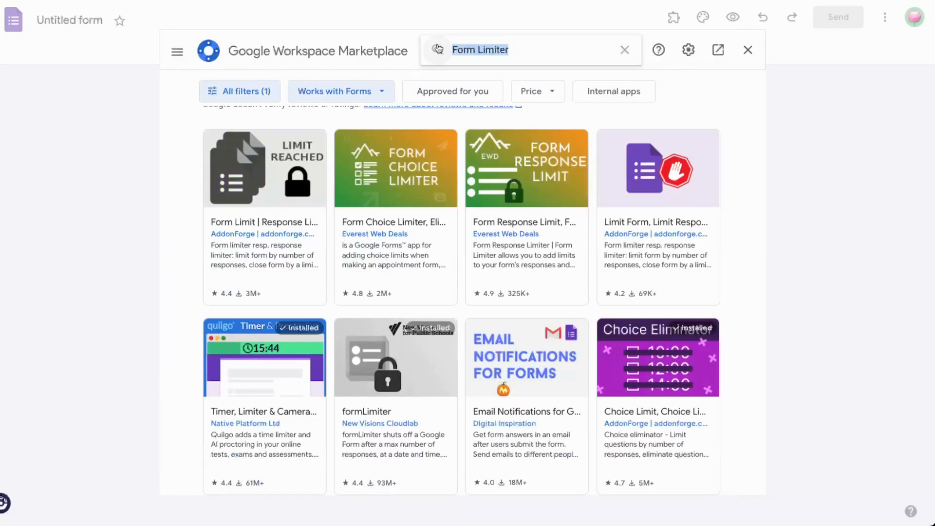
type("Form Mule")
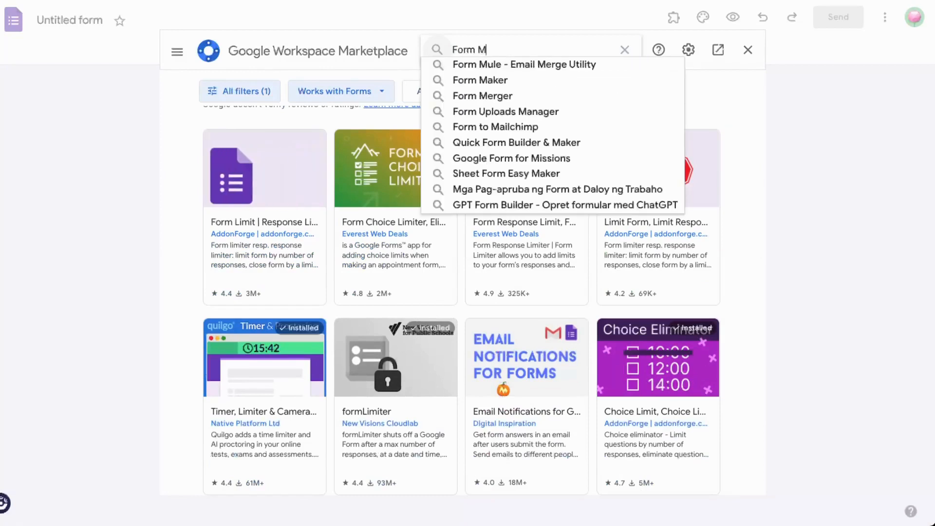
key("Return")
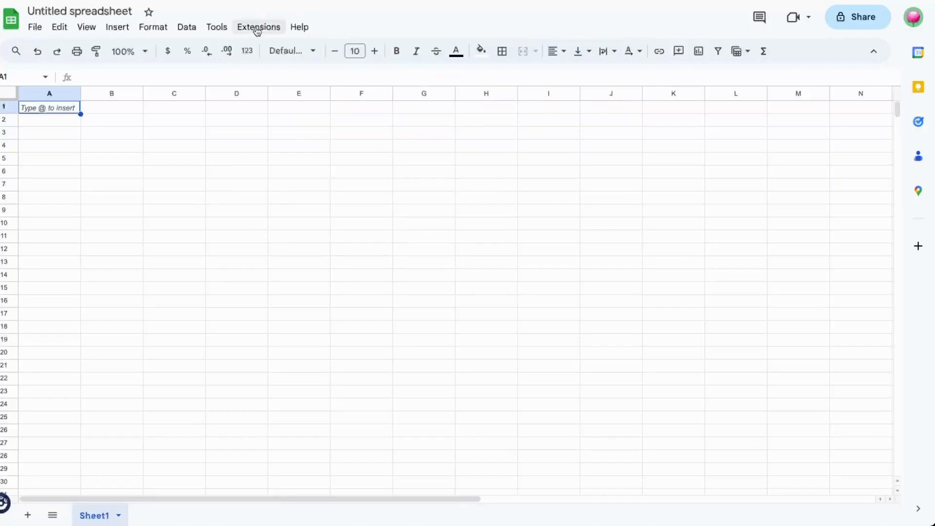
In the Google Sheets untitled spreadsheet, open the add-on marketplace and search for "Form Mule".
left_click(257, 28)
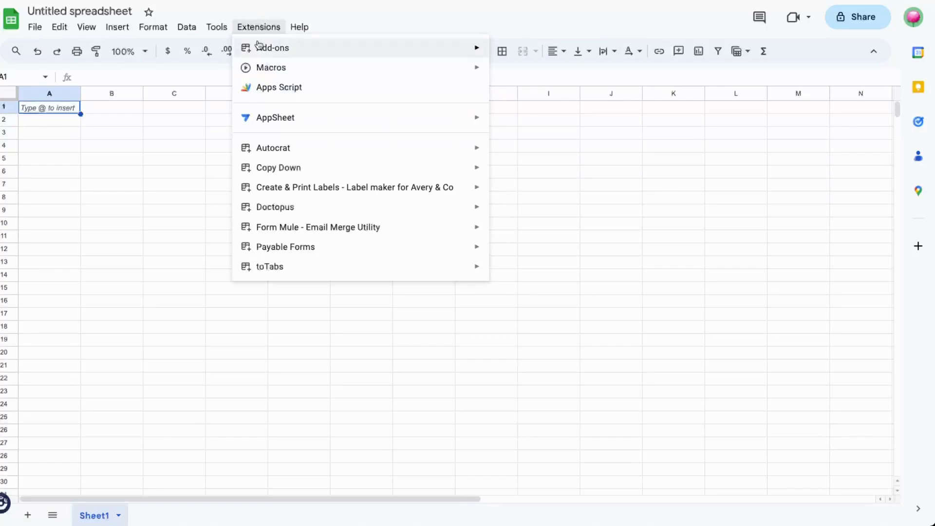
mouse_move(260, 47)
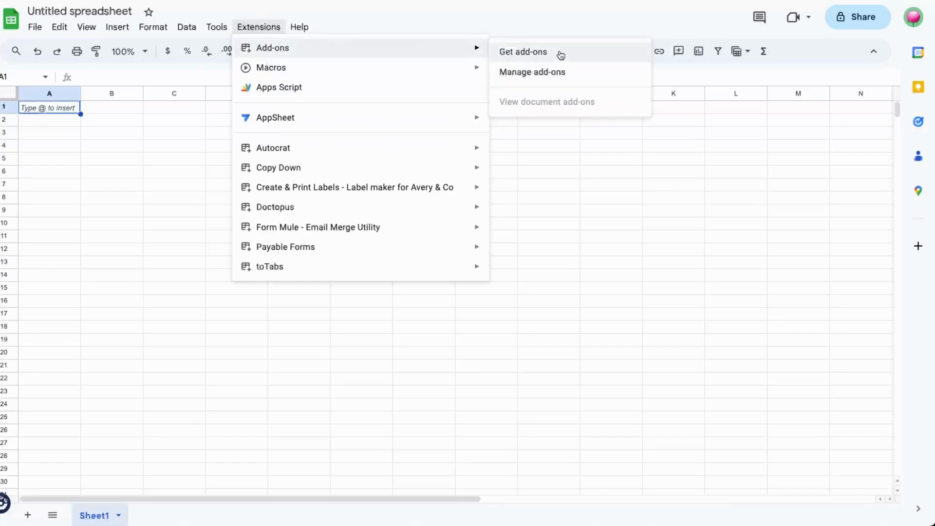
left_click(560, 55)
left_click(560, 48)
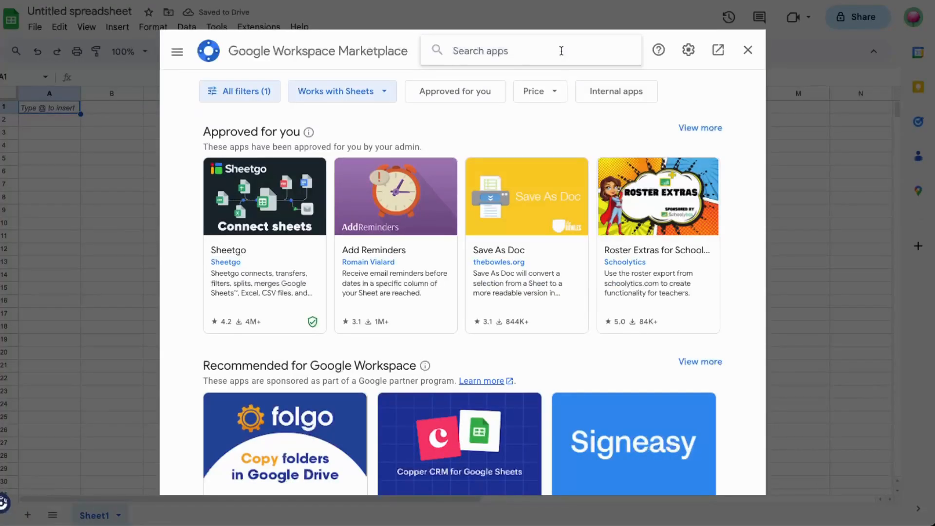
type("Form Mule")
key("Return")
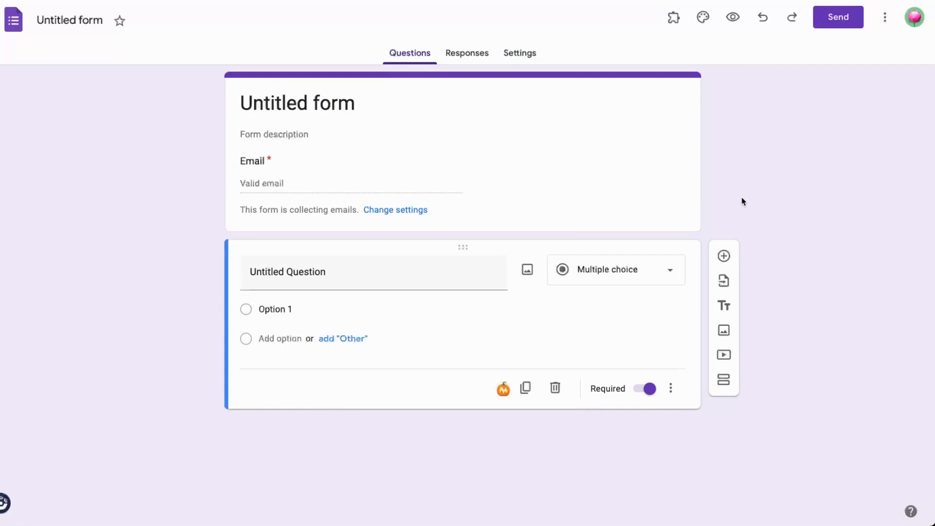
Look up the installed add-ons in the Google Forms form and in the Google Sheets spreadsheet.
left_click(672, 19)
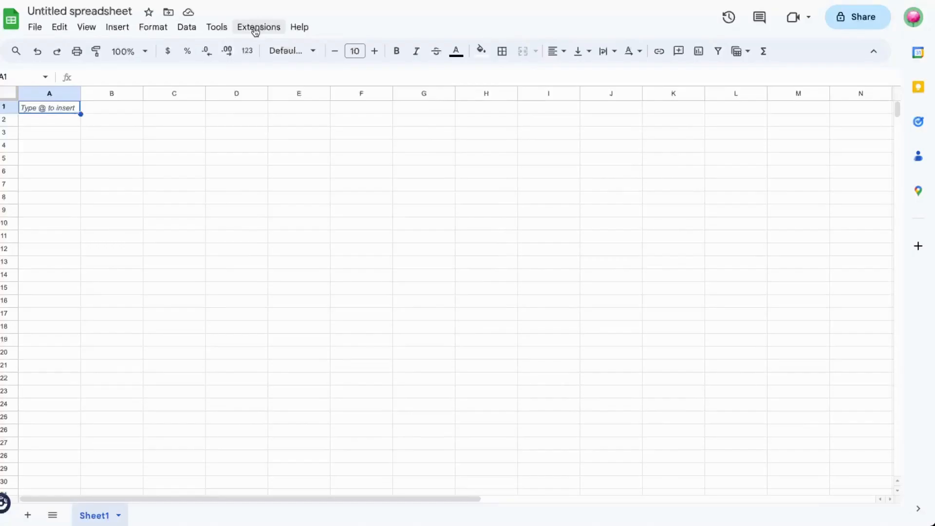
left_click(255, 30)
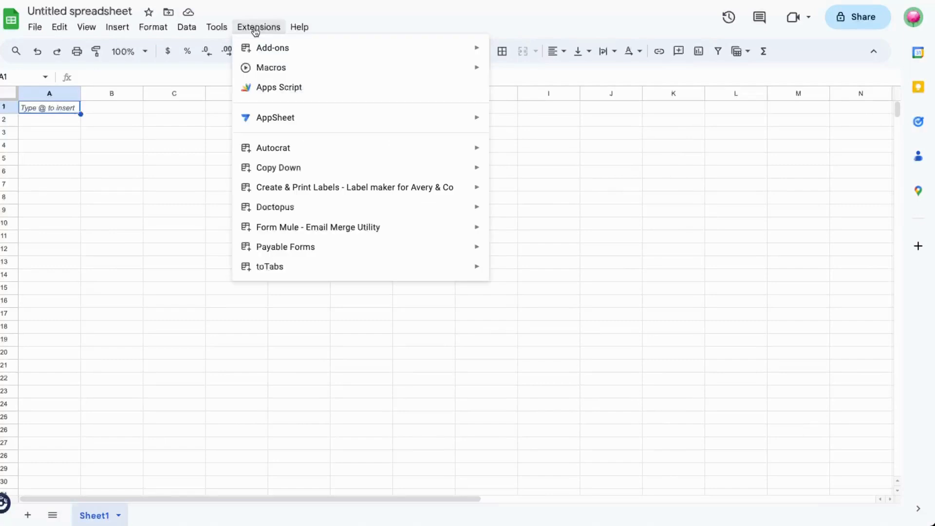
mouse_move(281, 270)
left_click(303, 339)
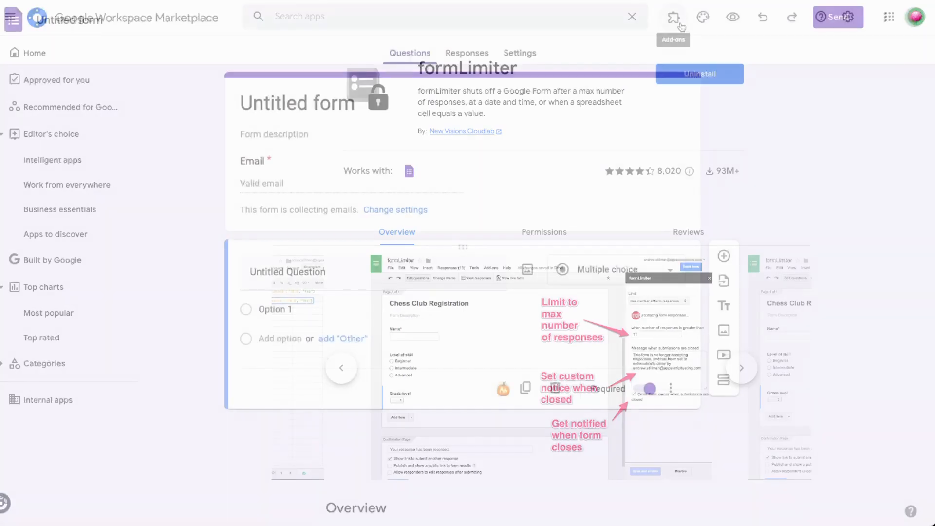
In the Google Forms untitled form, open formLimiter's limit settings and choose date and time as the limit type.
left_click(673, 17)
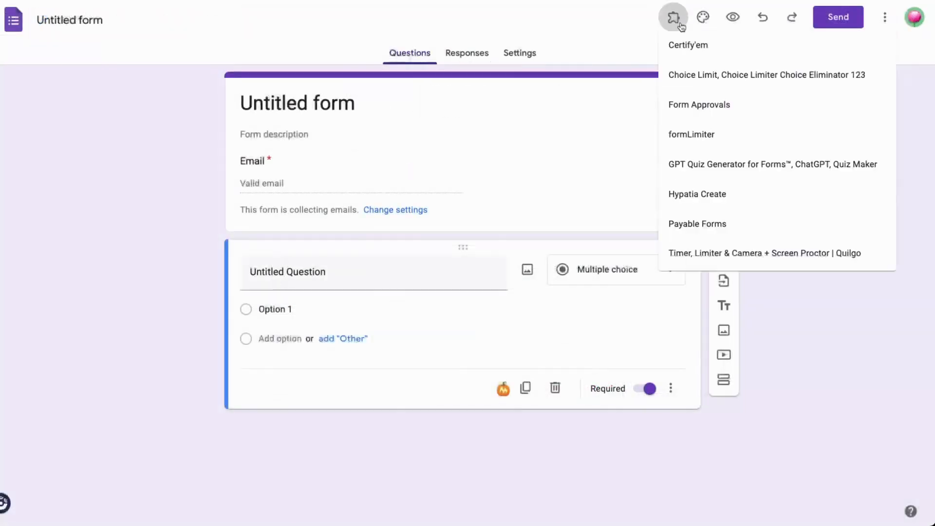
left_click(716, 139)
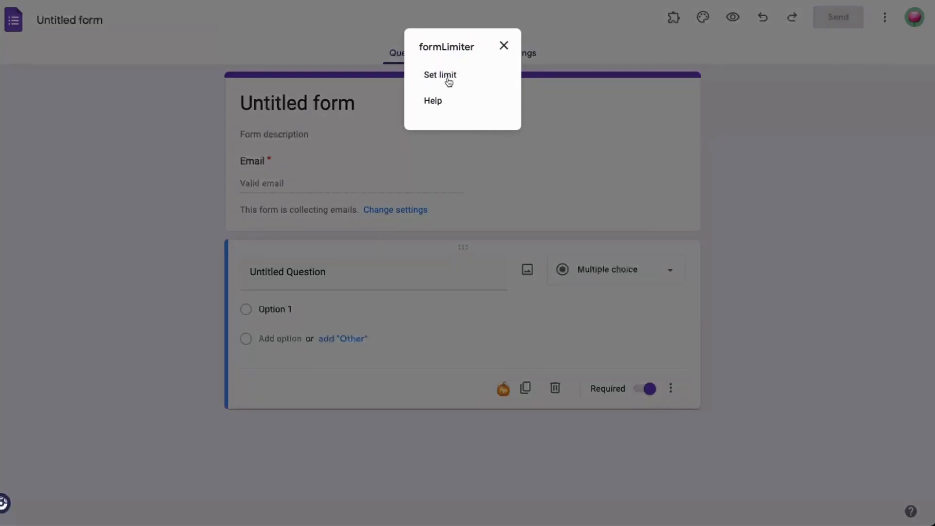
left_click(447, 79)
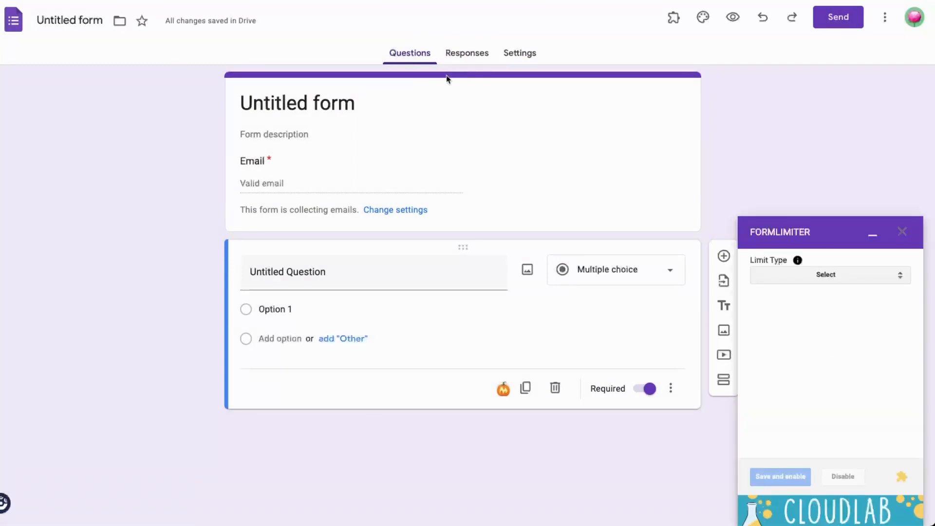
left_click(871, 279)
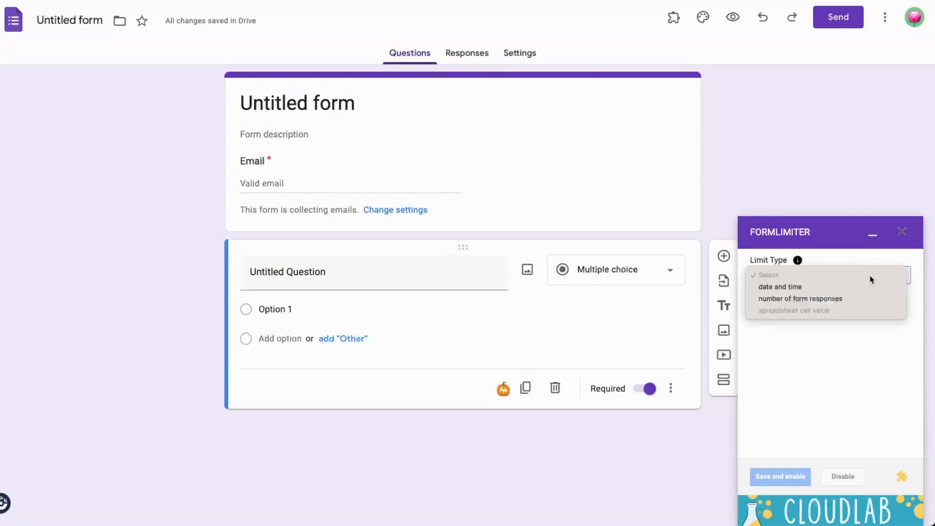
left_click(869, 288)
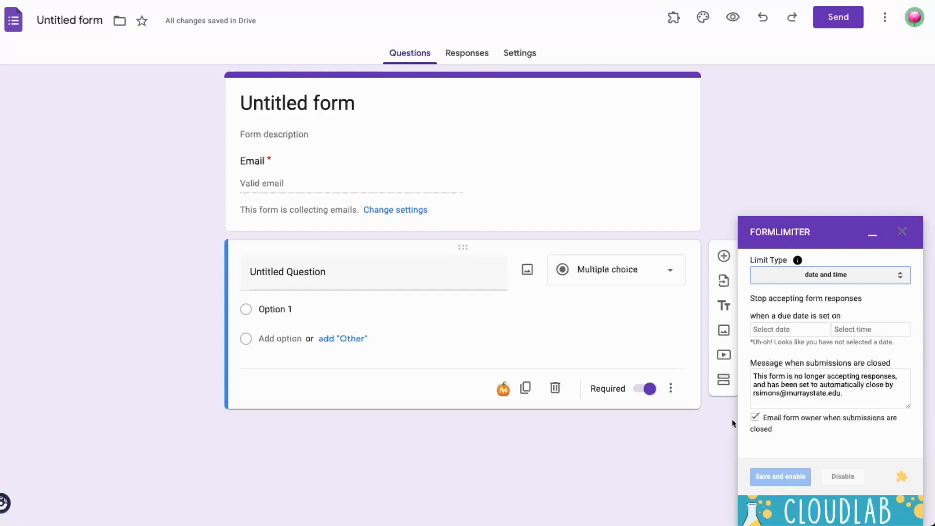
Change the formLimiter limit type to number of form responses and stop accepting responses above 20.
left_click(879, 279)
left_click(872, 287)
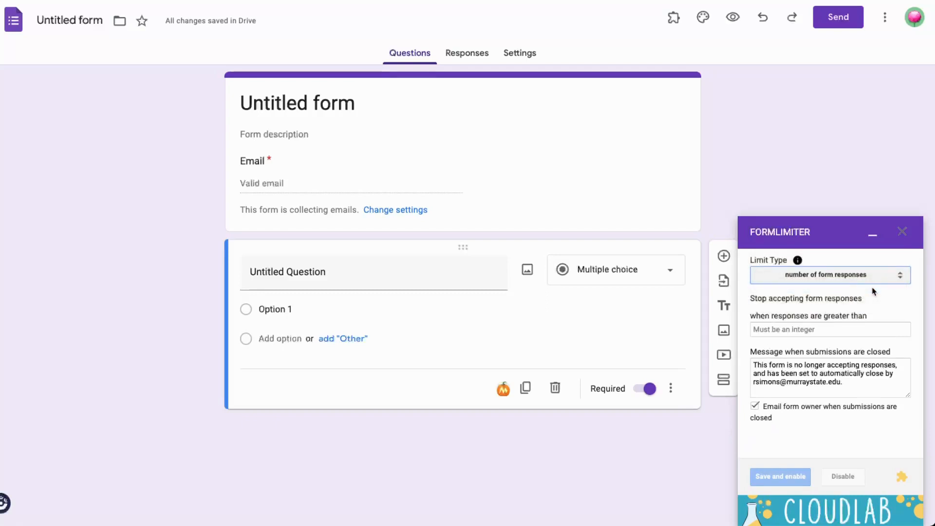
left_click(852, 329)
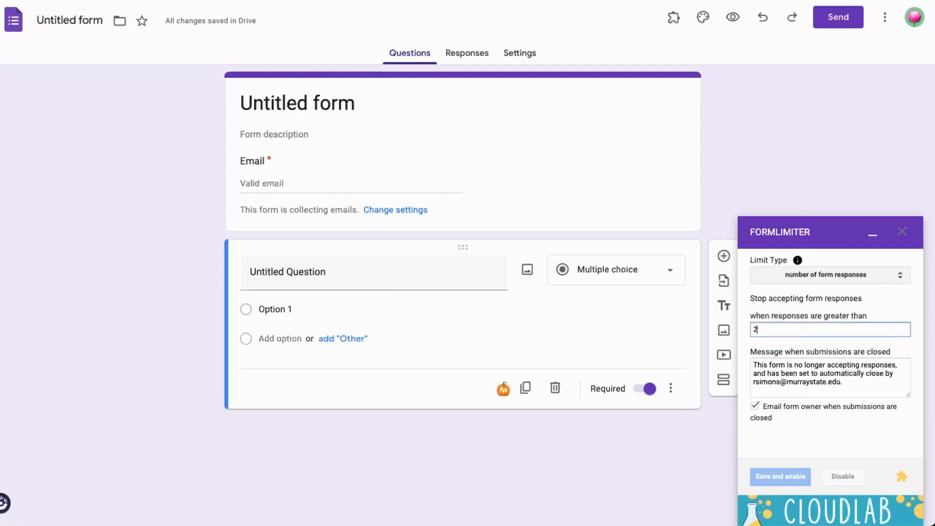
type("20")
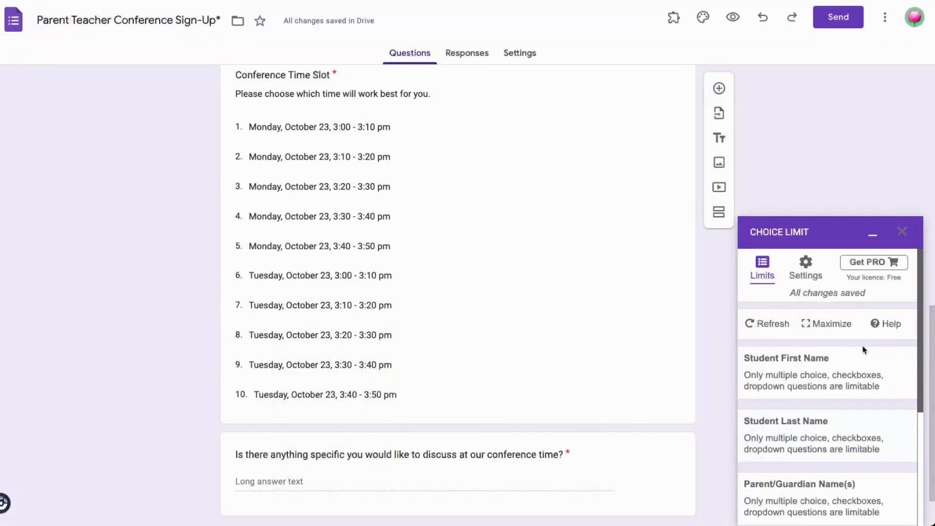
In the Parent Teacher Conference Sign-Up form's Choice Limit add-on, enable a number limit of 1 for each Conference Time Slot choice.
scroll(864, 349, "down", 4)
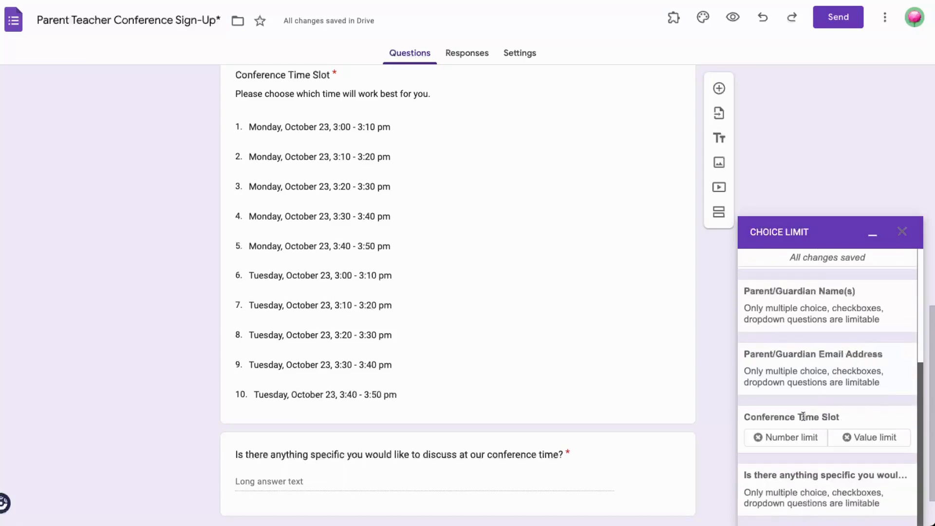
left_click(788, 439)
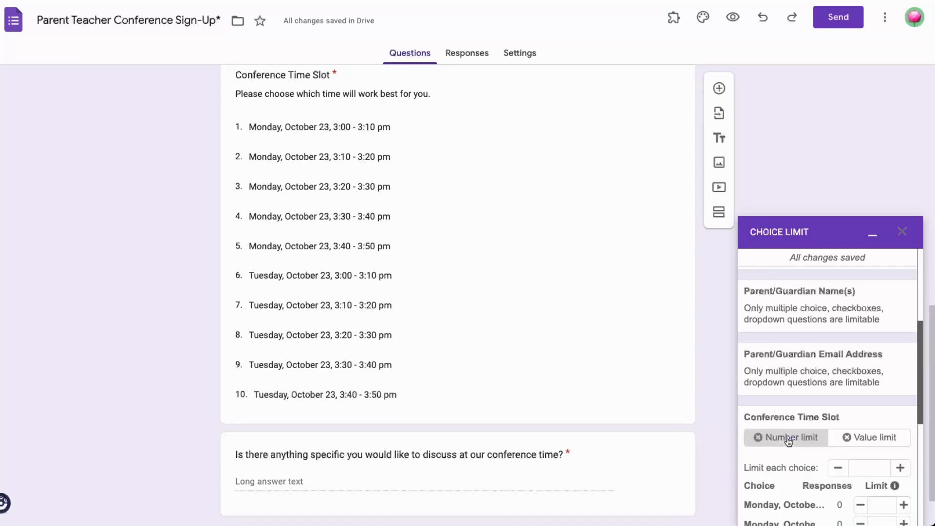
scroll(788, 438, "down", 1)
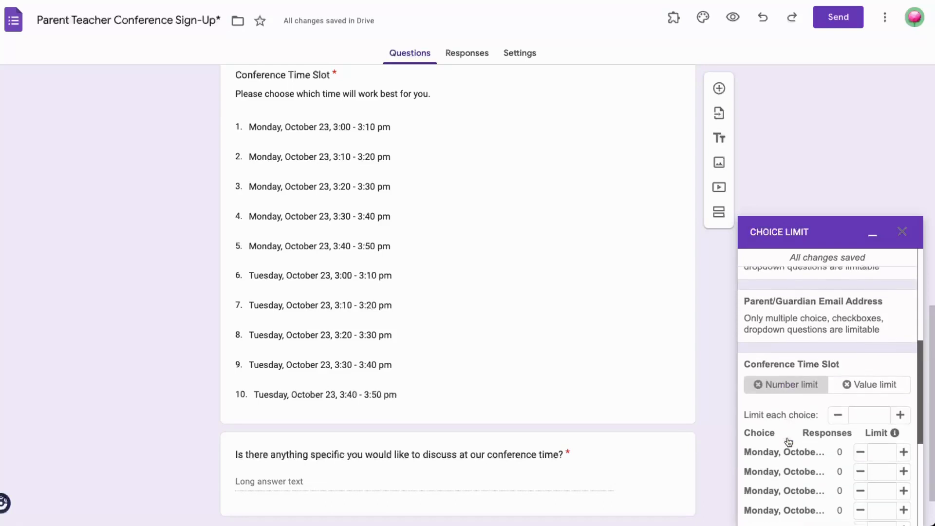
left_click(900, 419)
scroll(900, 418, "down", 2)
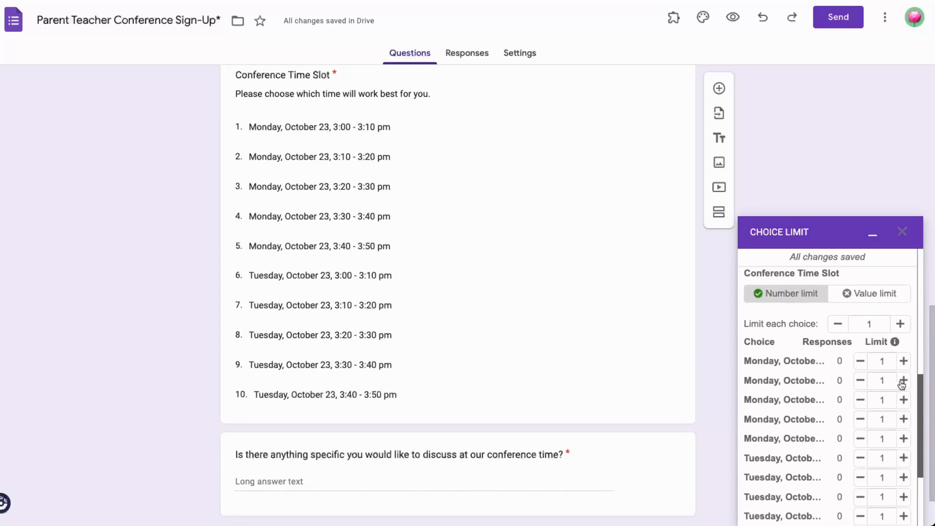
left_click(903, 380)
scroll(902, 384, "down", 3)
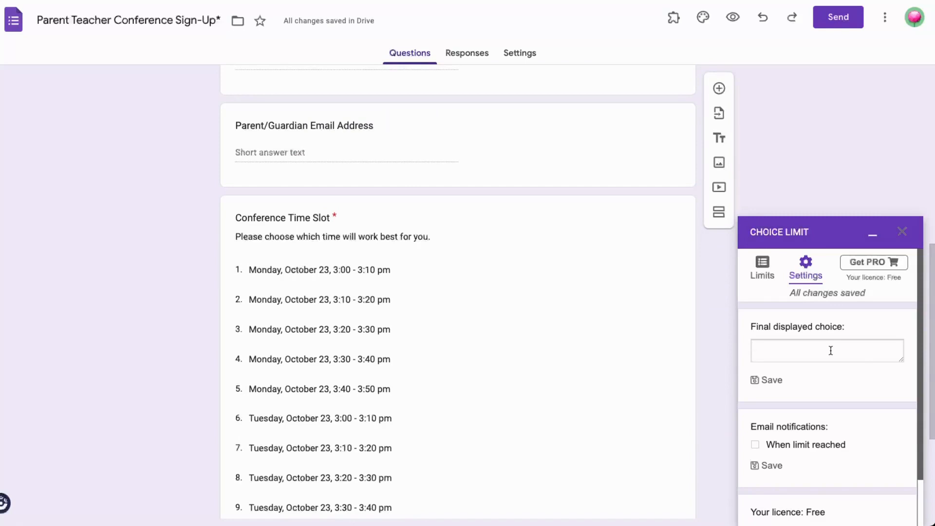
Fill Choice Limit's final displayed choice with the copied message that all conference slots are filled and whom to contact for an alternative time.
key("ctrl+v")
scroll(831, 351, "up", 2)
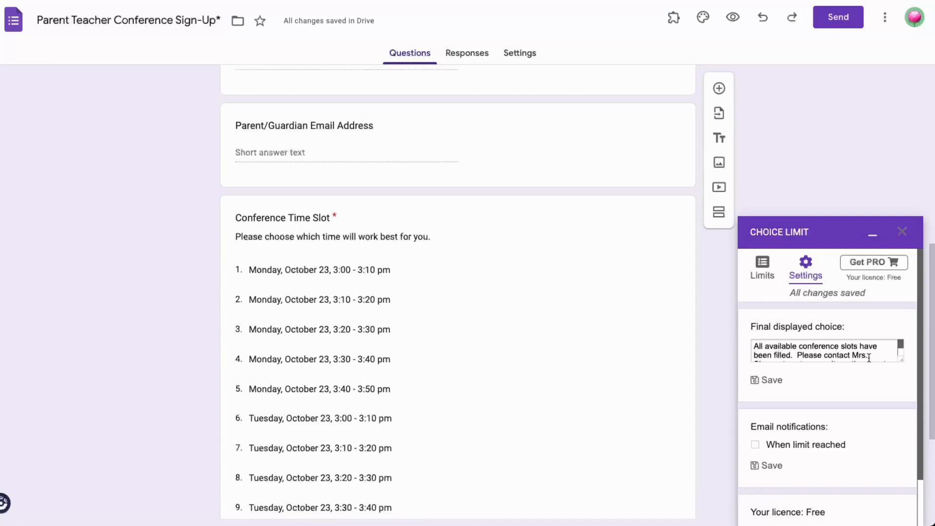
scroll(846, 353, "down", 1)
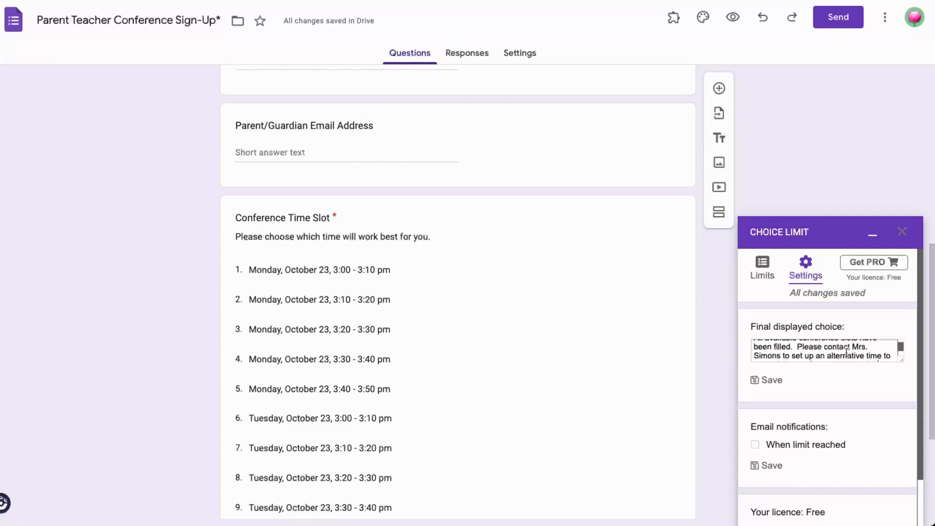
scroll(846, 353, "down", 1)
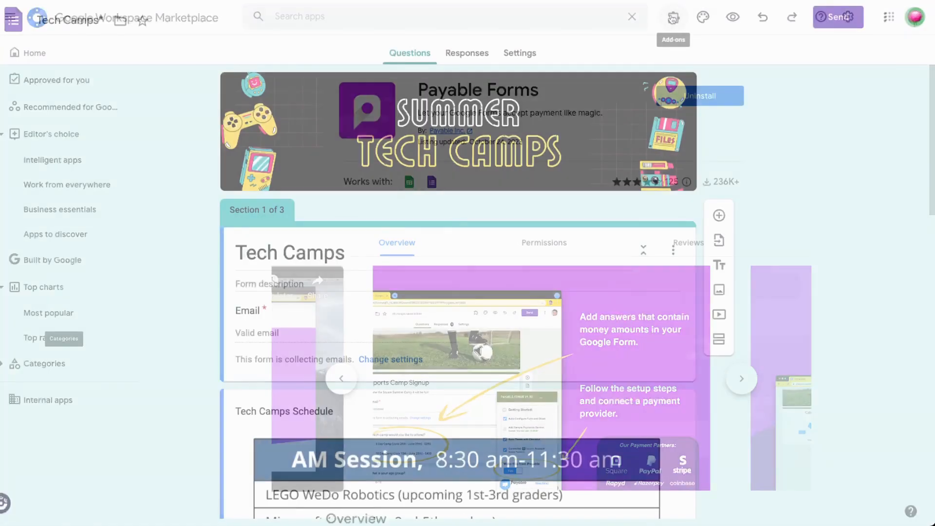
In the Tech Camps form, start Payable Forms' Make this Form Payable setup and highlight the Sphero option's label text before its price.
left_click(673, 17)
left_click(718, 231)
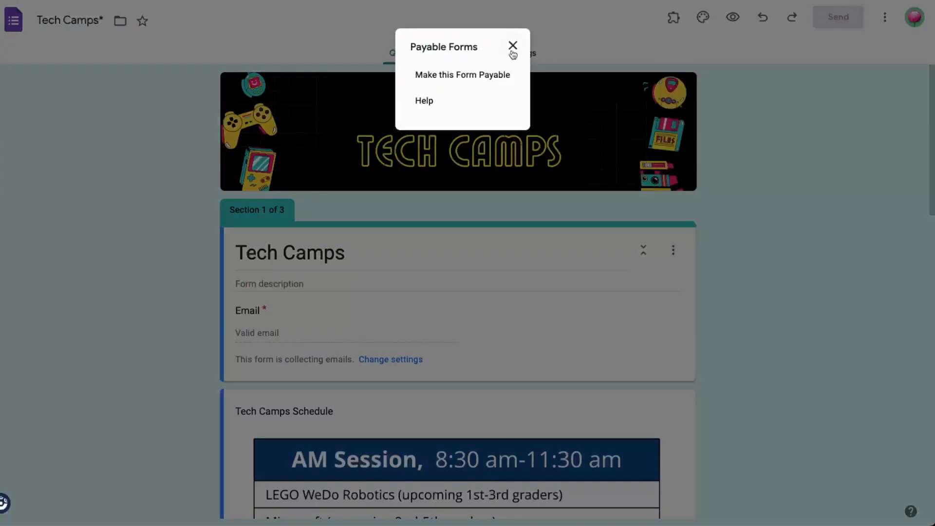
left_click(489, 78)
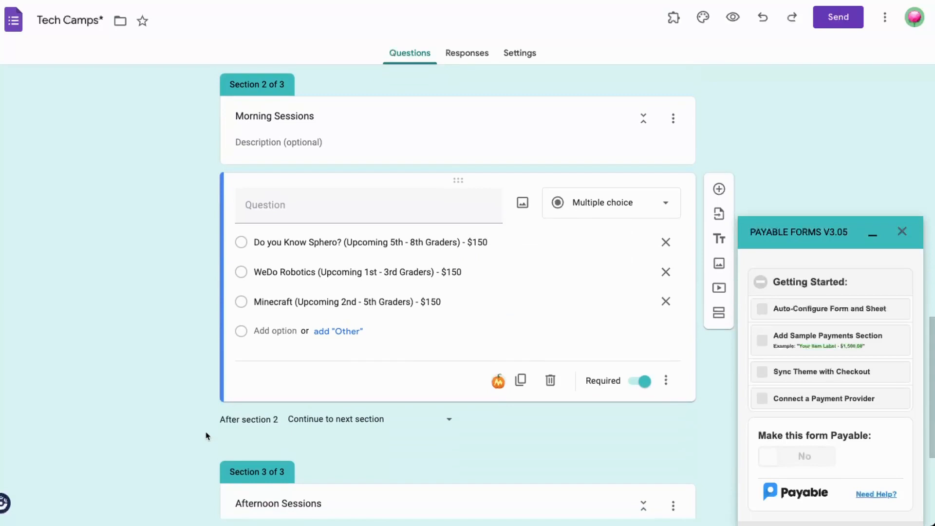
left_click(467, 243)
left_click_drag(467, 243, 243, 242)
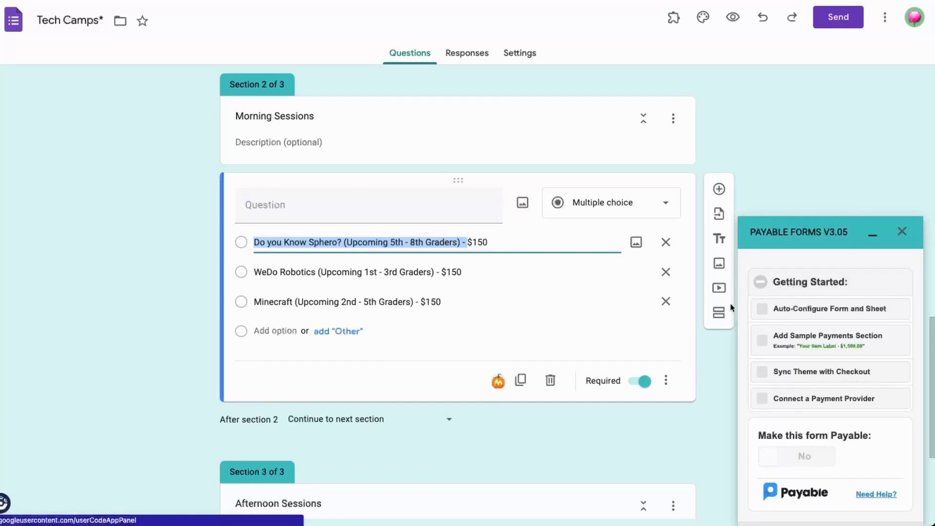
Auto-configure the form and sheet in Payable Forms, sync the theme with checkout, and review the connected sheet and test checkout page.
left_click(765, 312)
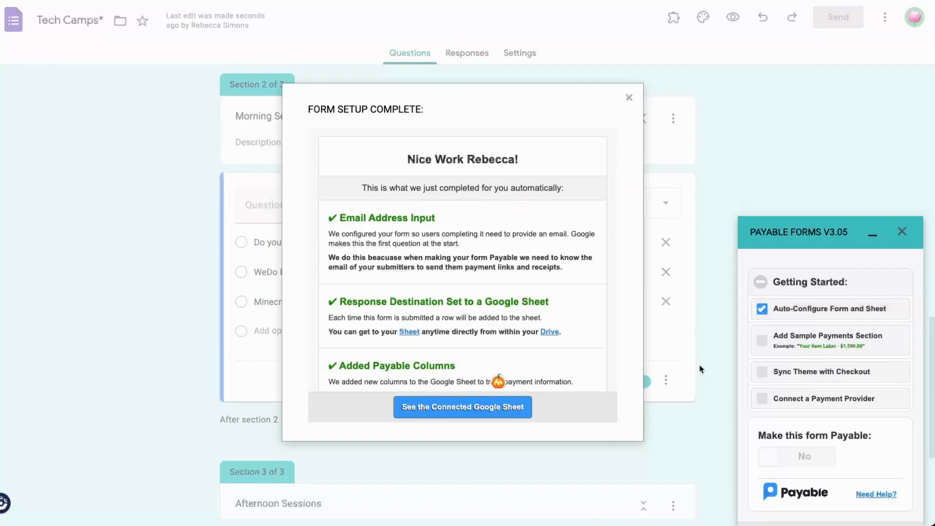
left_click(460, 410)
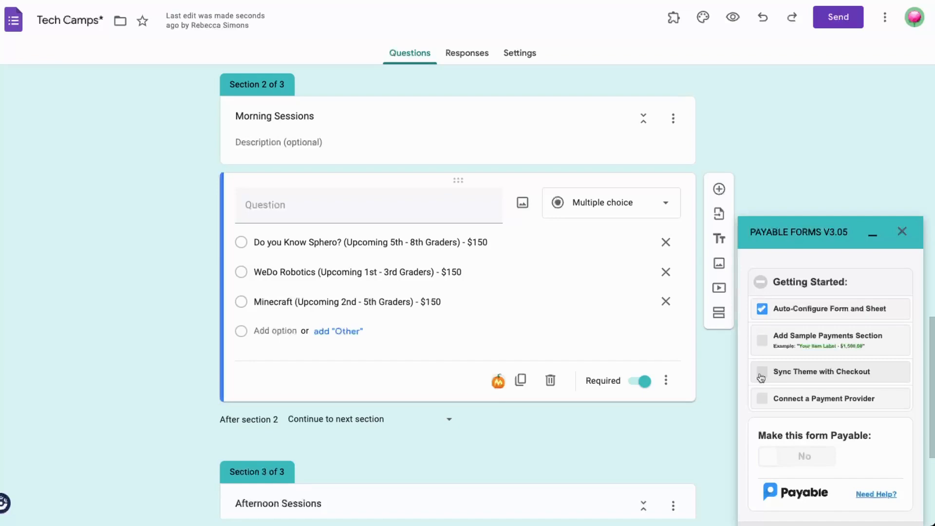
scroll(482, 205, "up", 15)
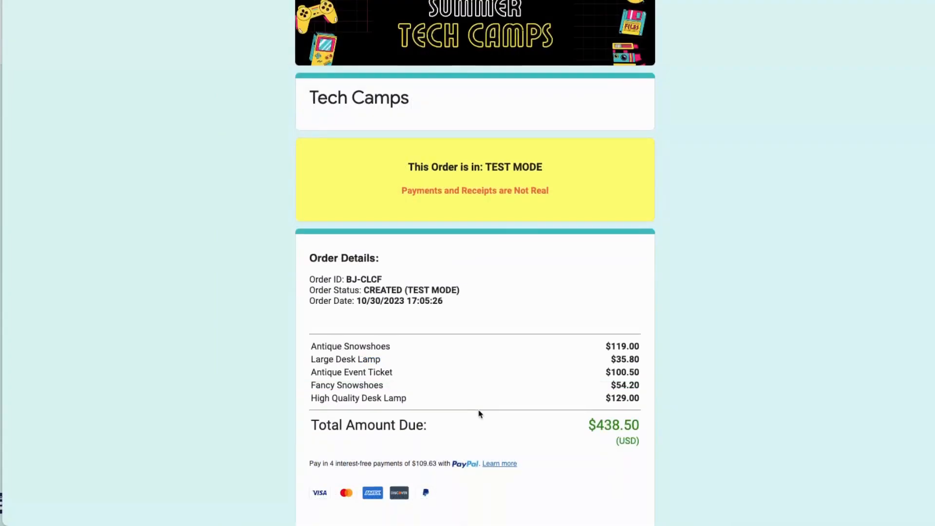
scroll(480, 414, "down", 9)
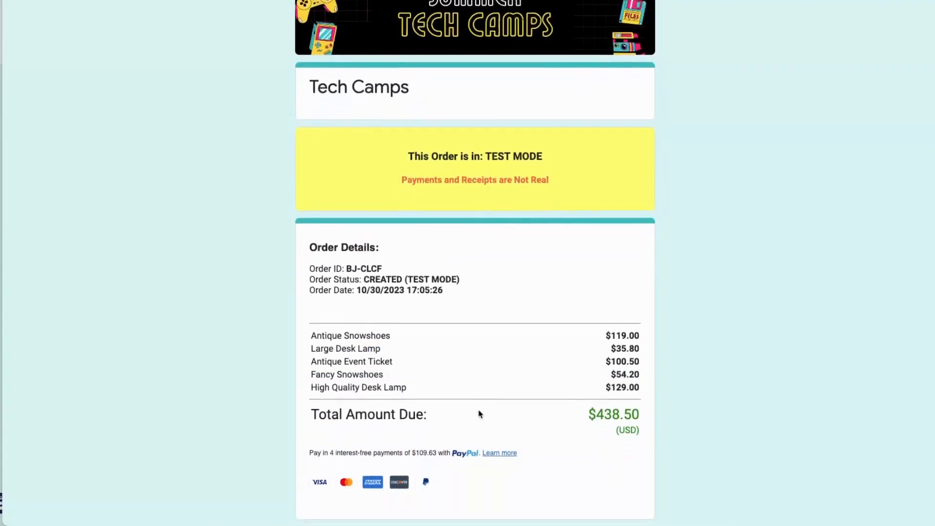
scroll(480, 414, "down", 9)
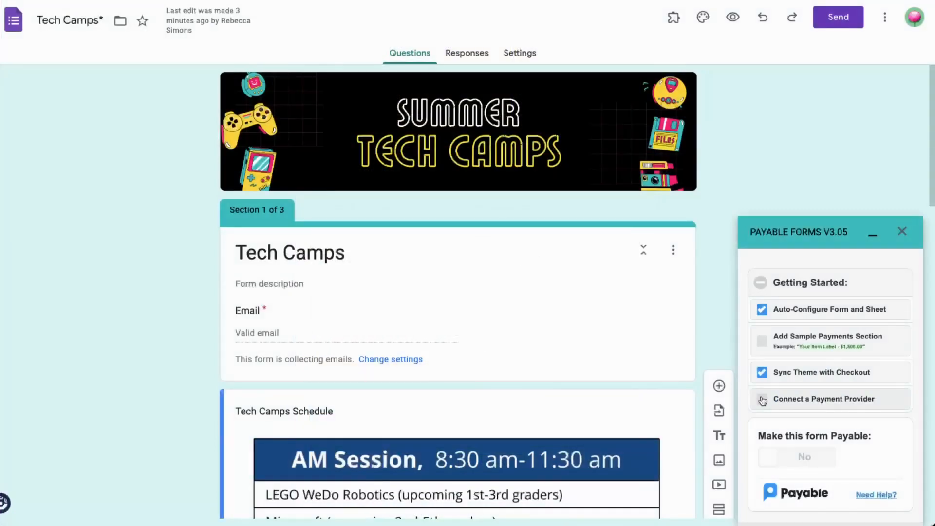
Connect a PayPal account as the payment provider, make the form payable, and keep Testing Mode at On - For Practice.
left_click(762, 400)
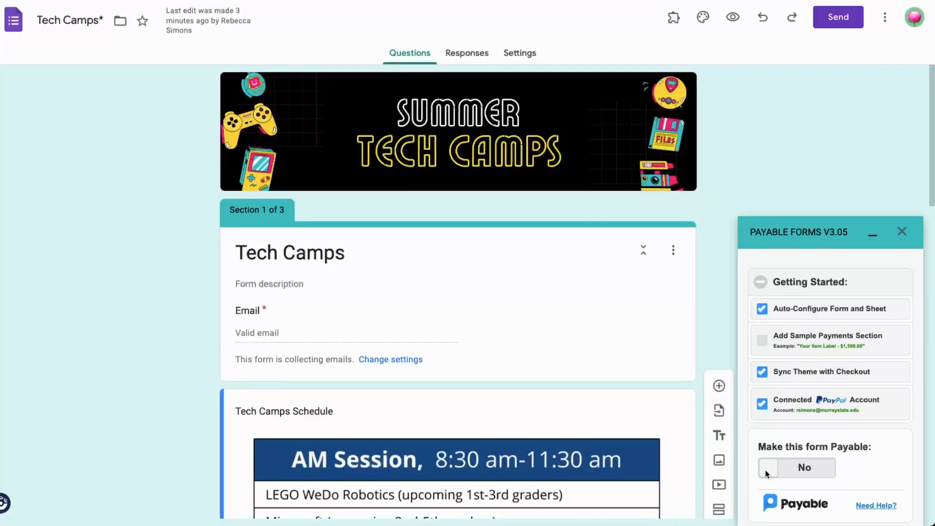
left_click(766, 473)
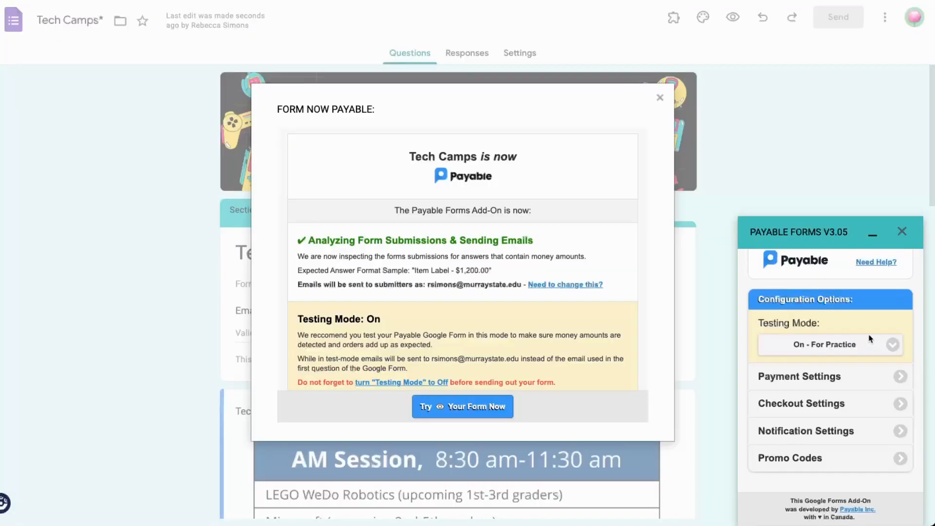
left_click(893, 347)
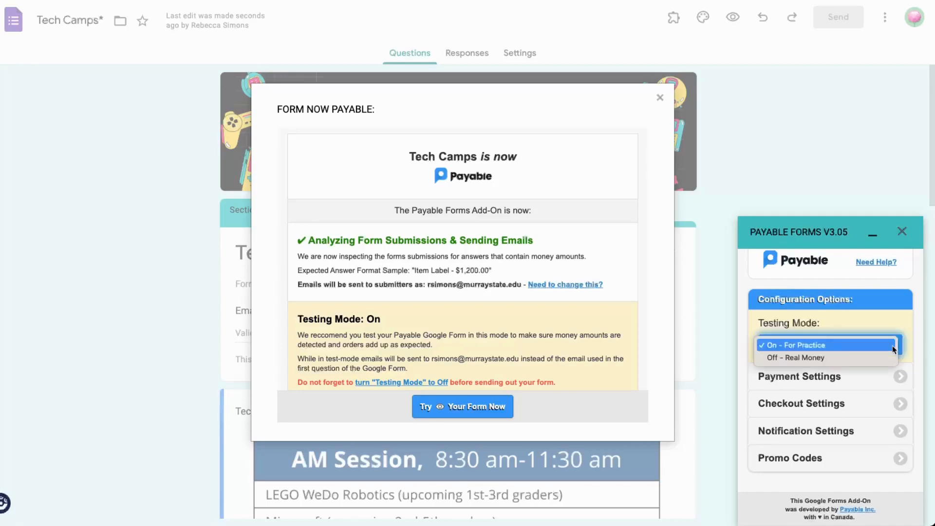
left_click(828, 345)
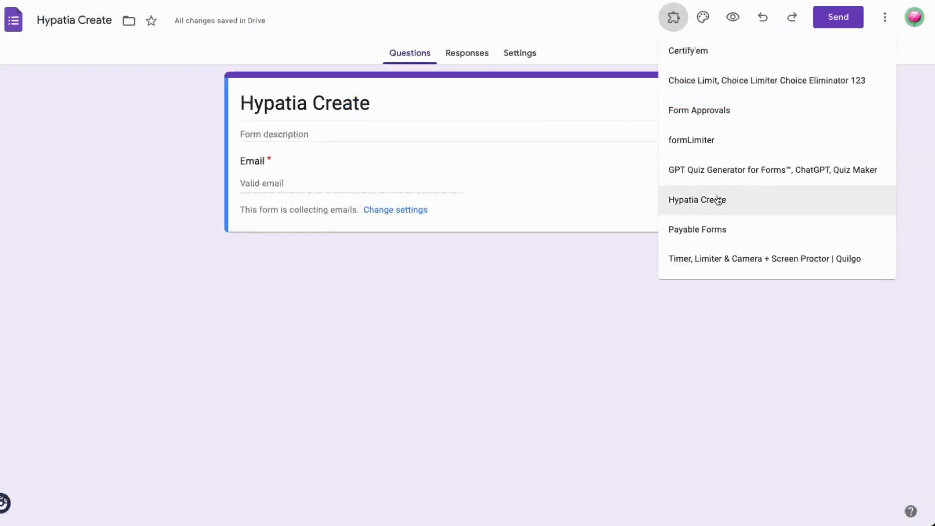
In the Hypatia Create form, open the add-on's Insert/Edit Math editor and enter the expression (3 × 2) + 5.
left_click(718, 200)
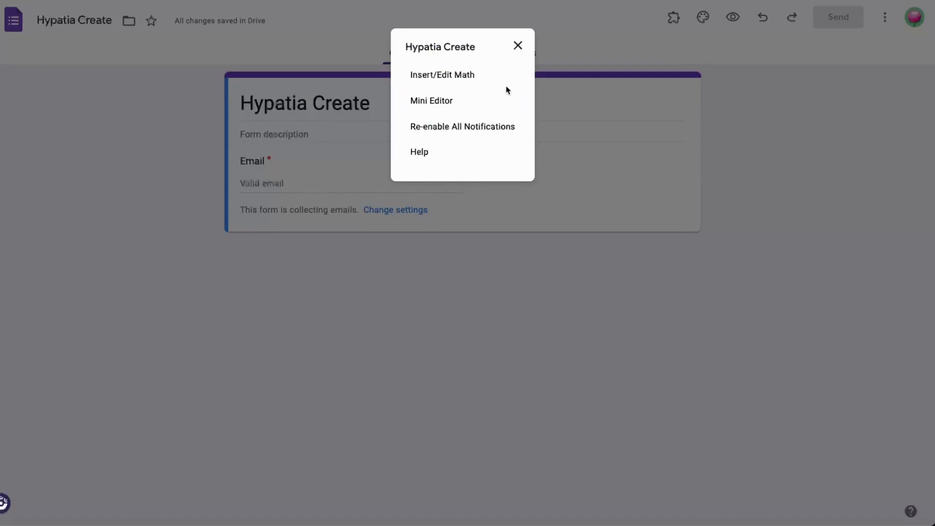
left_click(455, 74)
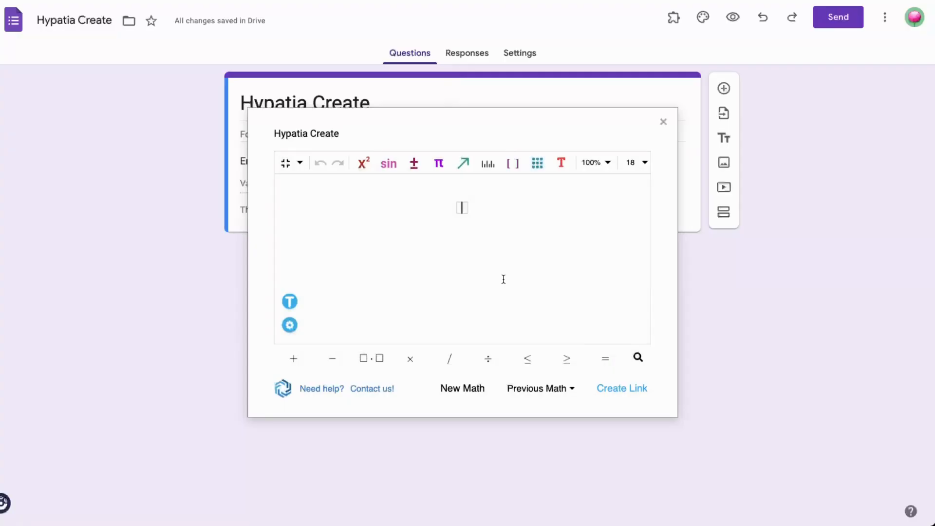
type("(3*2)+5")
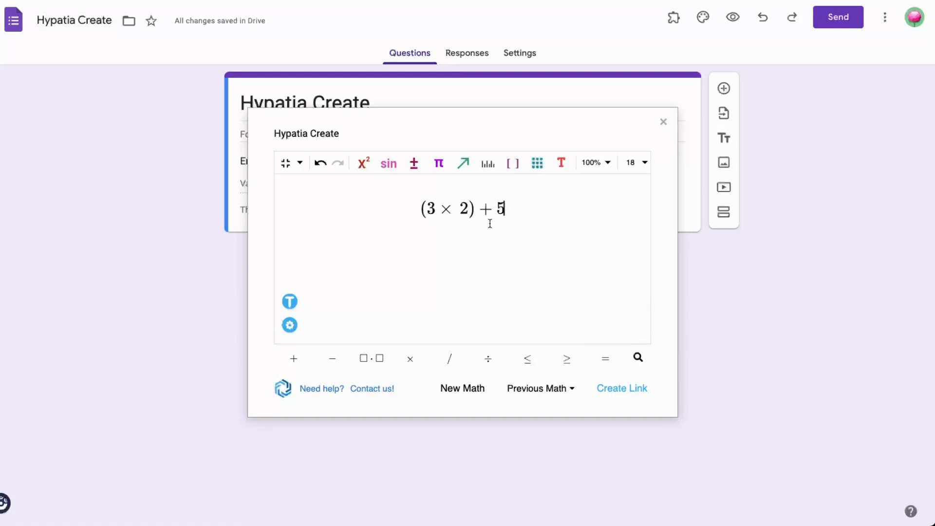
Switch the Hypatia Create math editor's toolbox to Calculus.
left_click(289, 330)
left_click(289, 327)
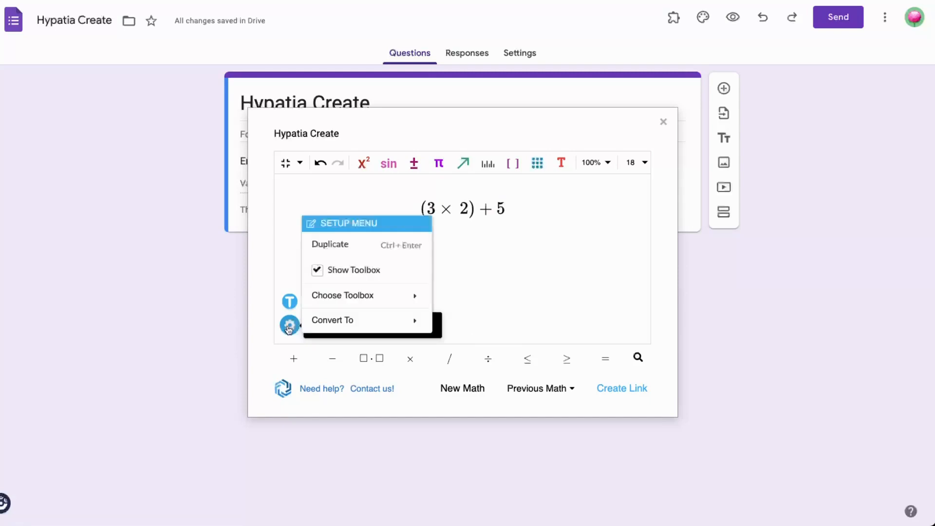
mouse_move(343, 295)
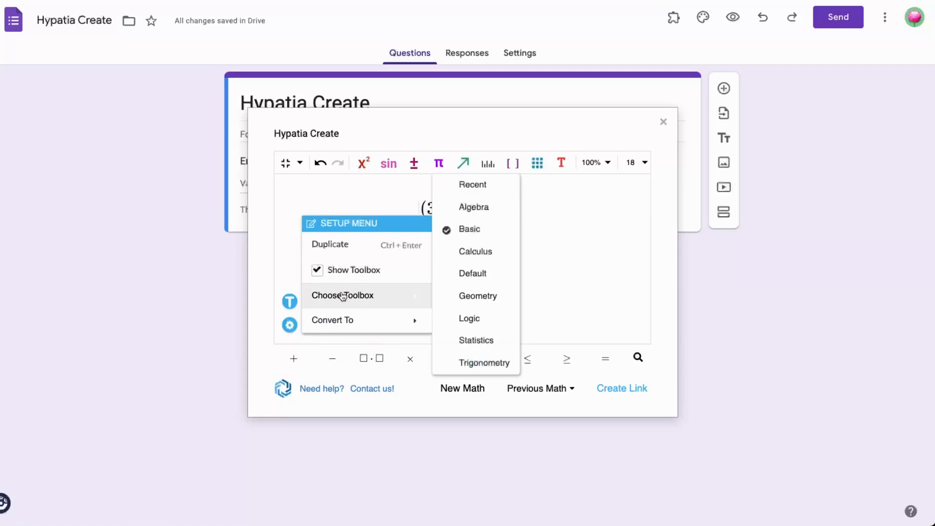
left_click(503, 261)
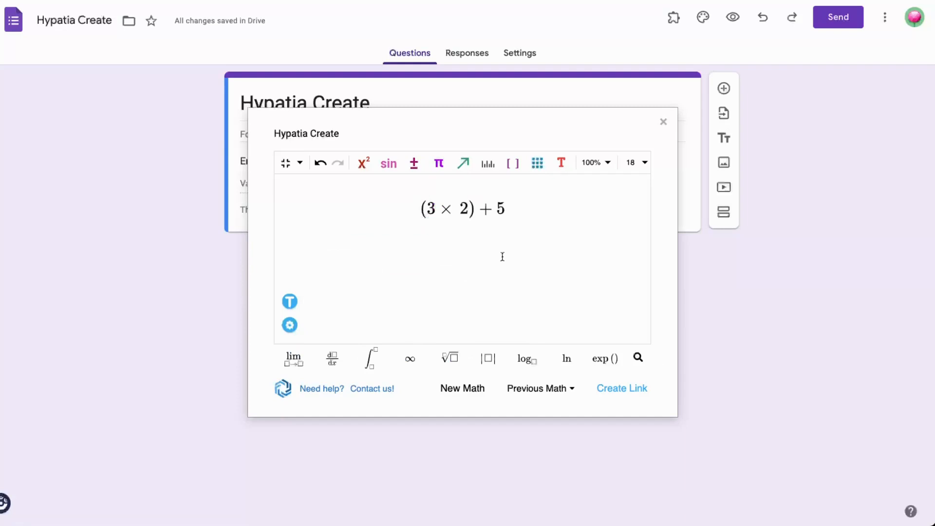
Search the math symbols for a fraction and insert the display fraction 4/2 in front of the expression.
left_click(638, 359)
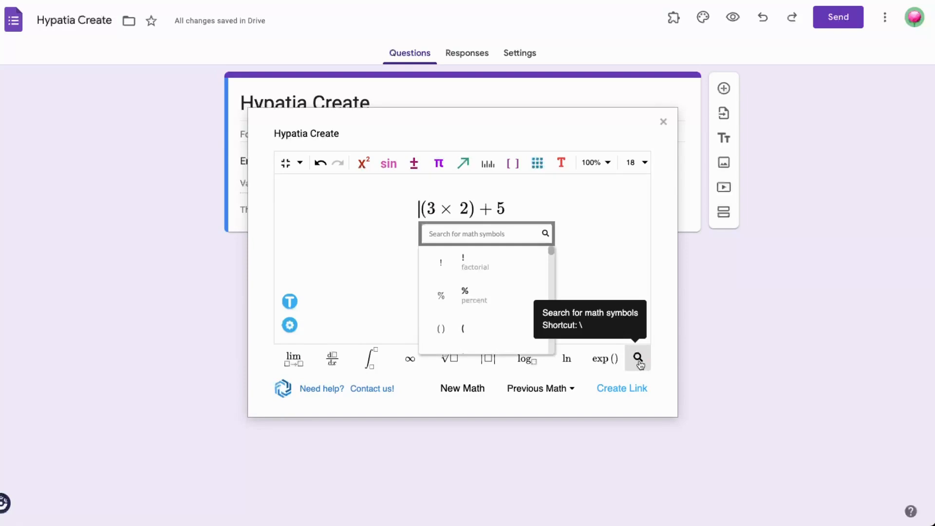
type("fraction")
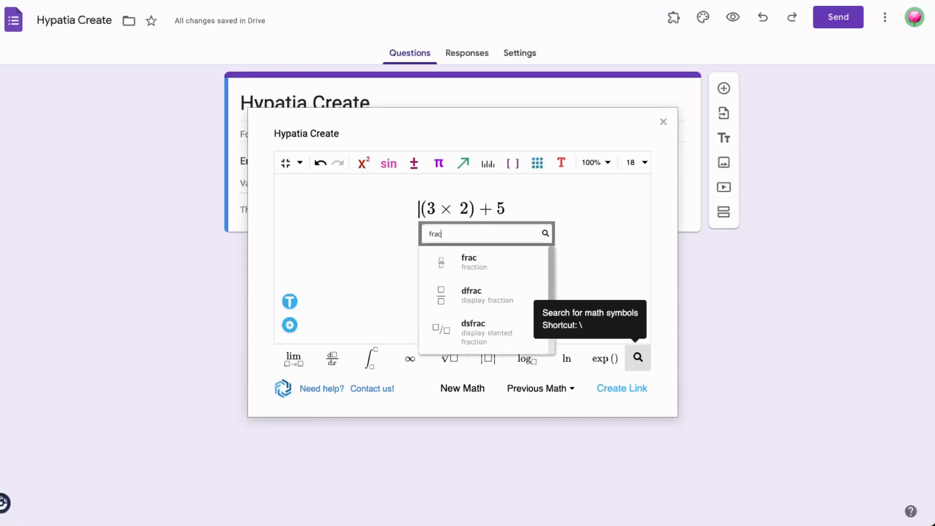
left_click(513, 291)
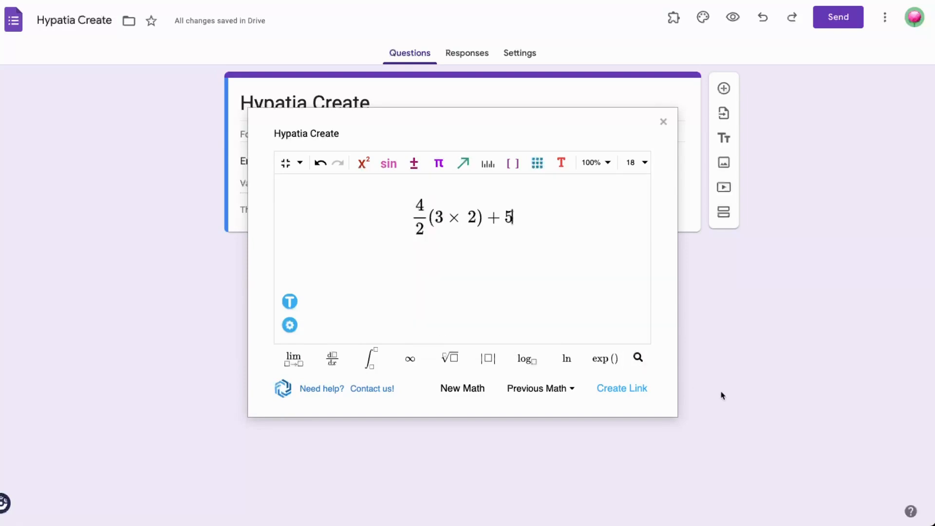
Create and copy an image link for the finished equation, and close the Hypatia Create editor.
left_click(633, 392)
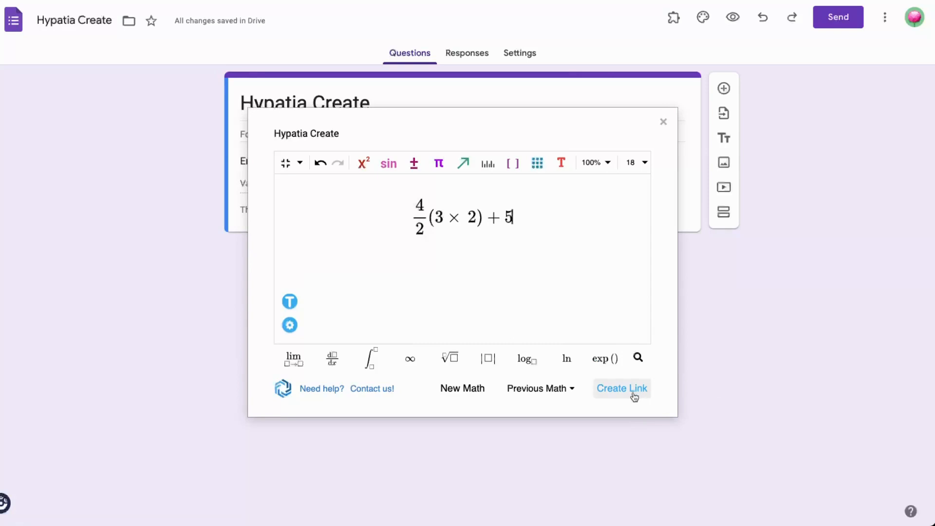
key("ctrl+c")
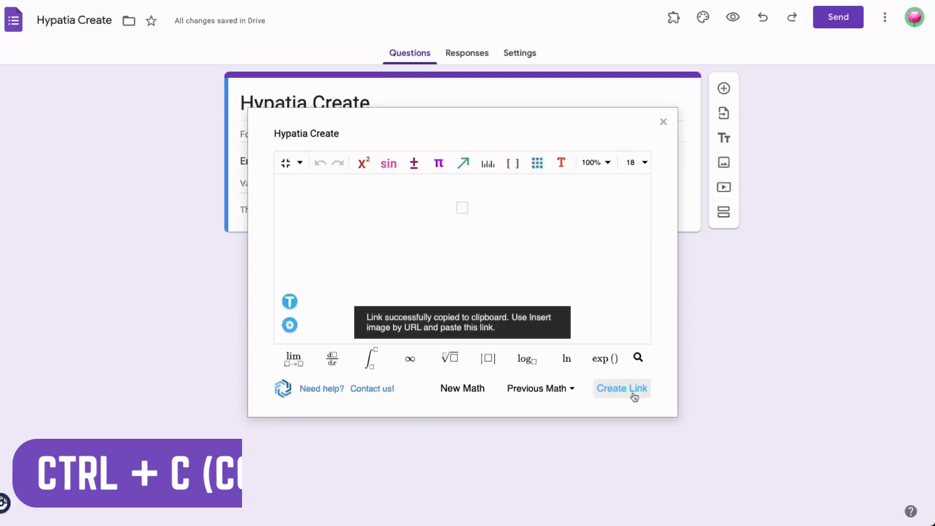
left_click(663, 121)
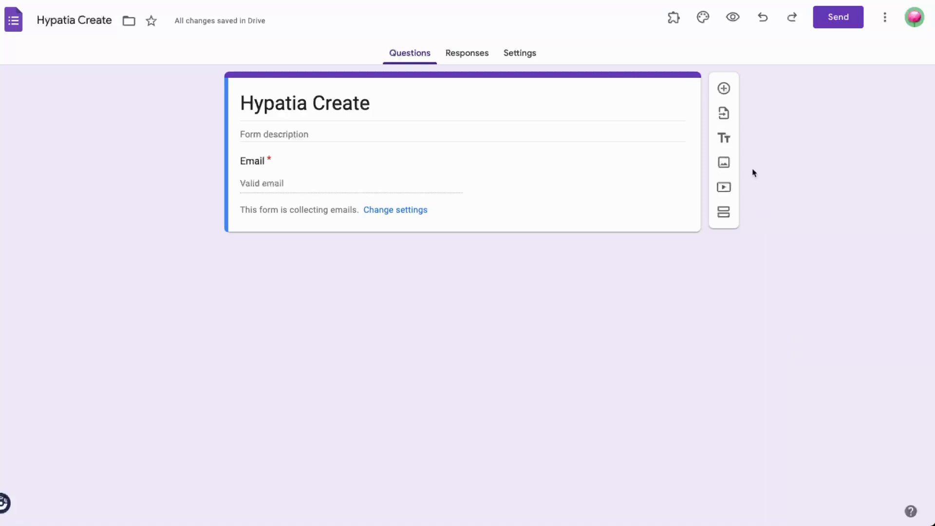
Insert the equation into the form as a standalone image by URL, using the copied link.
left_click(724, 162)
left_click(273, 126)
left_click(385, 186)
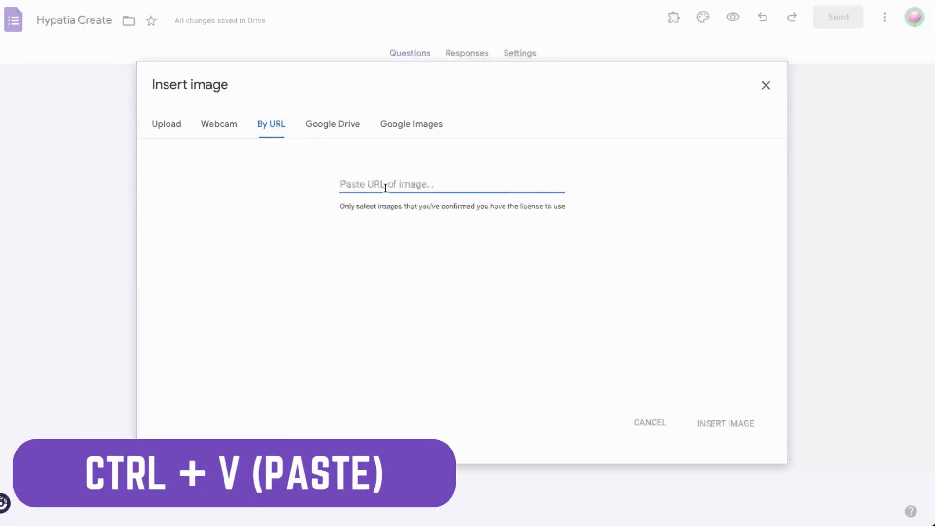
key("ctrl+v")
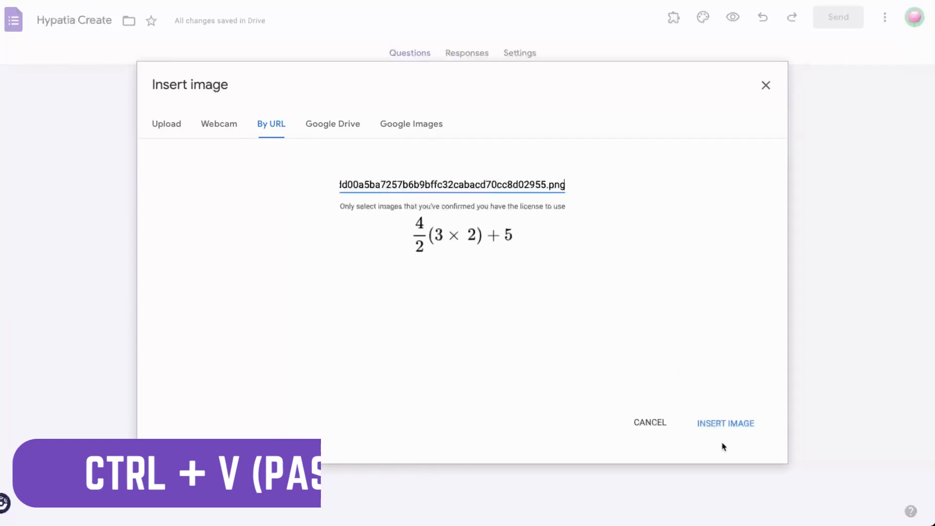
left_click(720, 424)
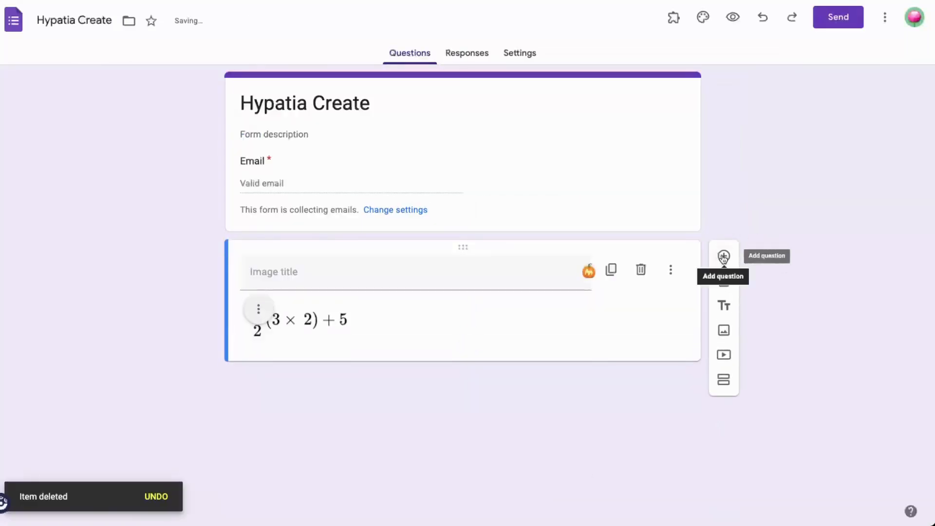
Add a multiple-choice question below the image and insert the equation image into the question by URL.
left_click(724, 258)
left_click(522, 380)
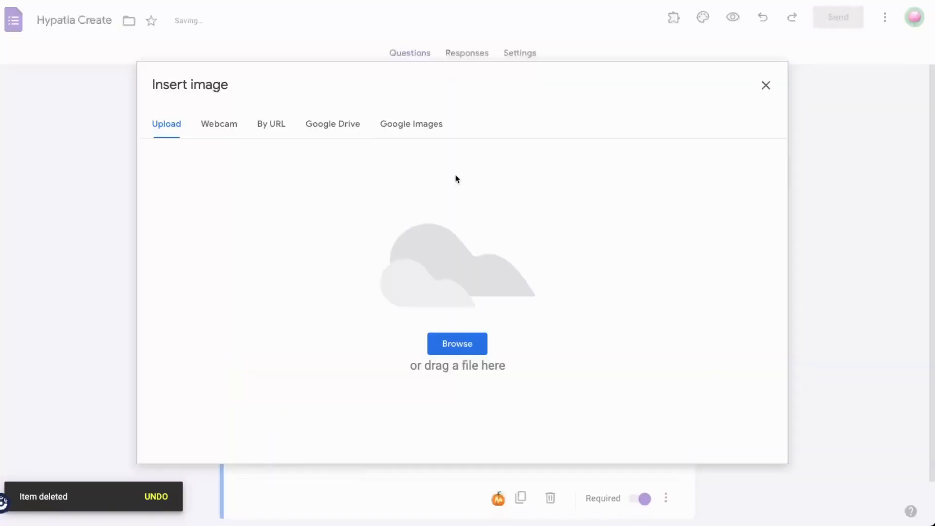
left_click(274, 129)
left_click(438, 183)
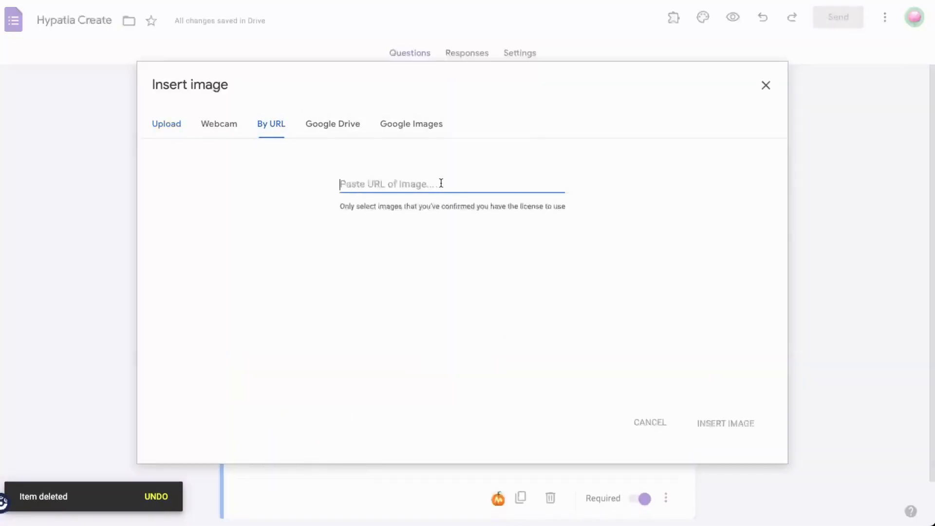
key("ctrl+v")
left_click(704, 423)
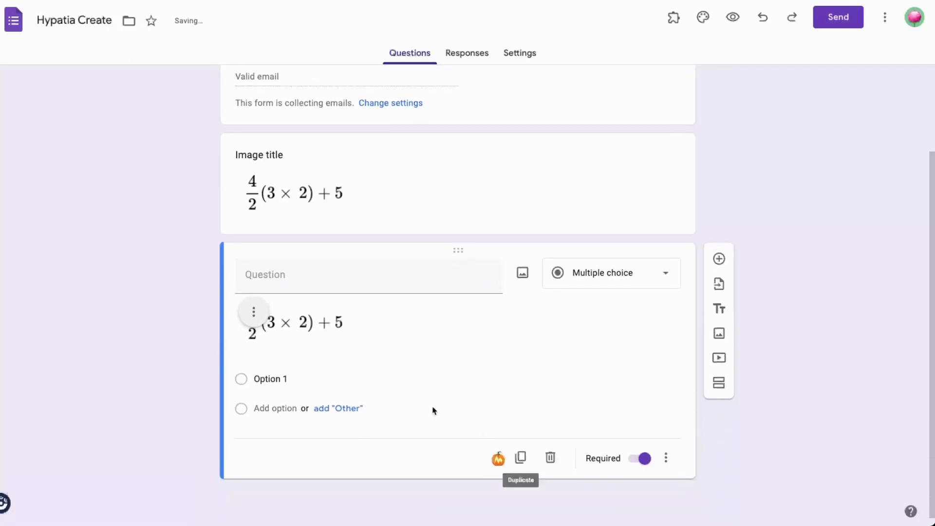
Attach the equation image by URL to Option 1 of the multiple-choice question.
left_click(637, 380)
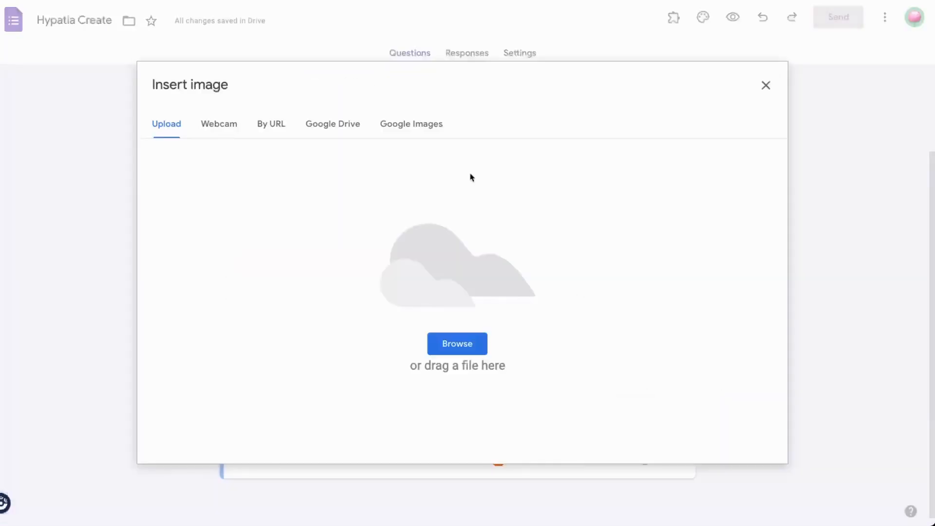
left_click(272, 123)
left_click(432, 186)
key("ctrl+v")
left_click(730, 425)
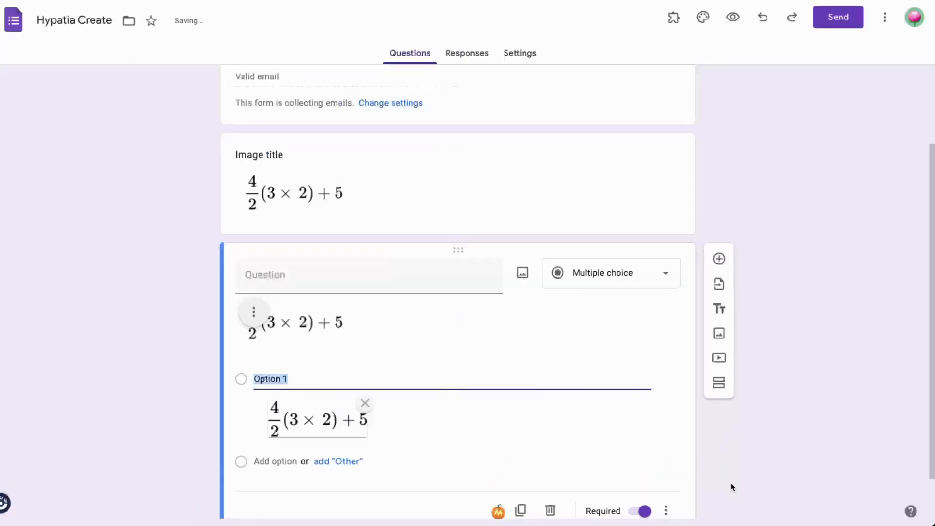
Open the Hypatia Create add-on's Mini Editor for the form.
left_click(673, 17)
left_click(703, 198)
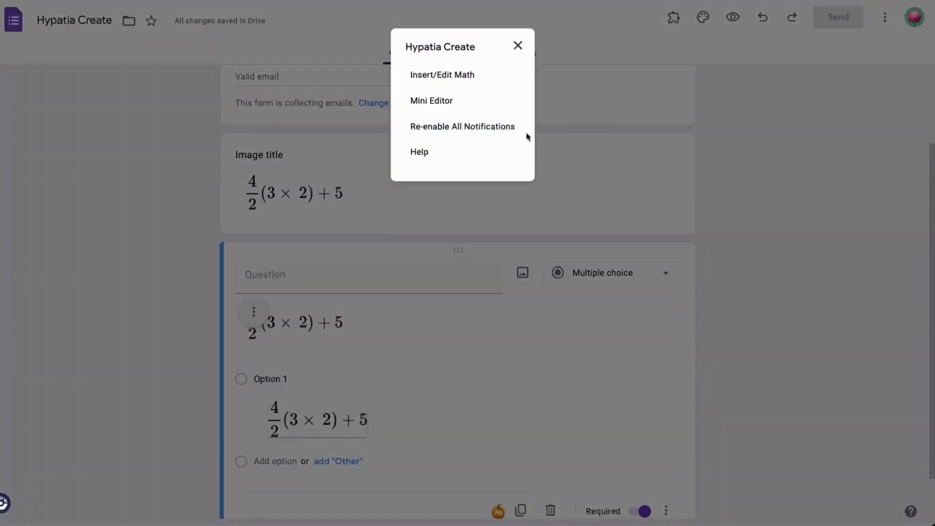
left_click(436, 101)
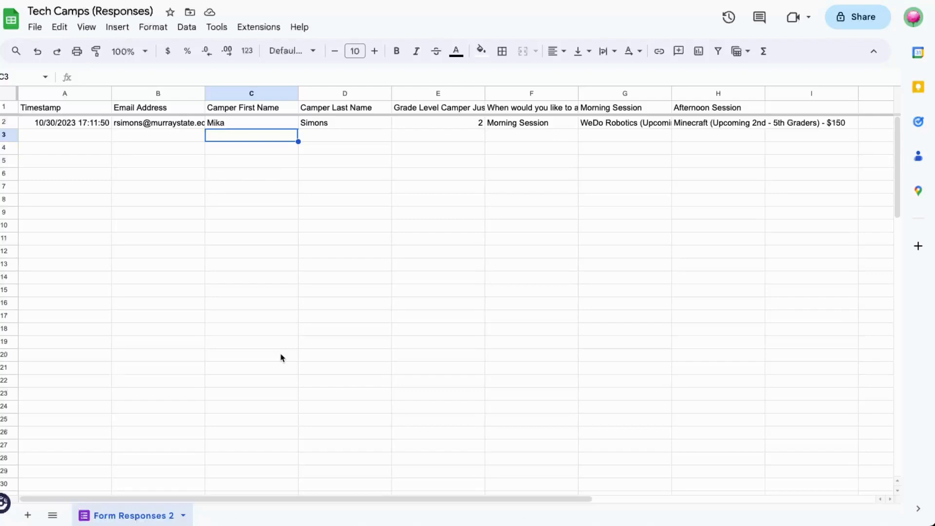
Use the toTabs add-on to split the Tech Camps form responses into separate sheets by the Morning Session column.
left_click(628, 94)
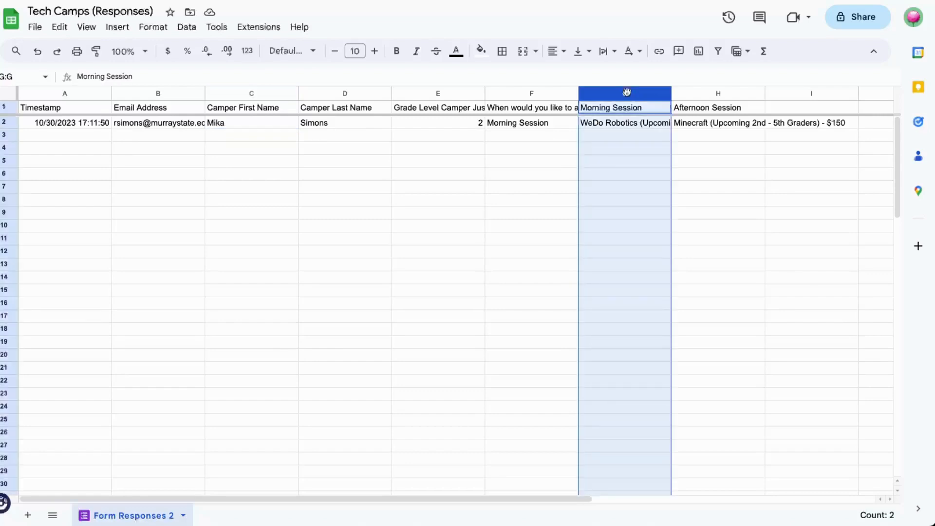
left_click(438, 342)
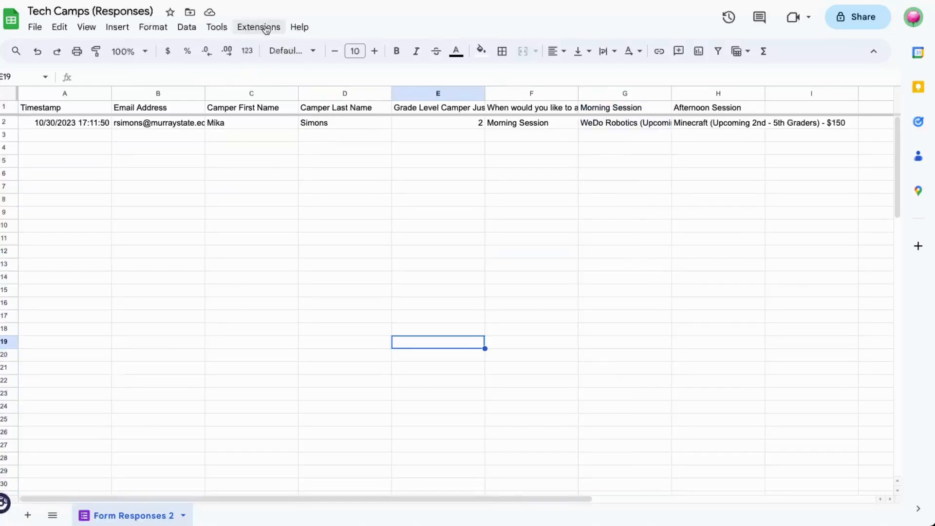
left_click(266, 28)
mouse_move(311, 269)
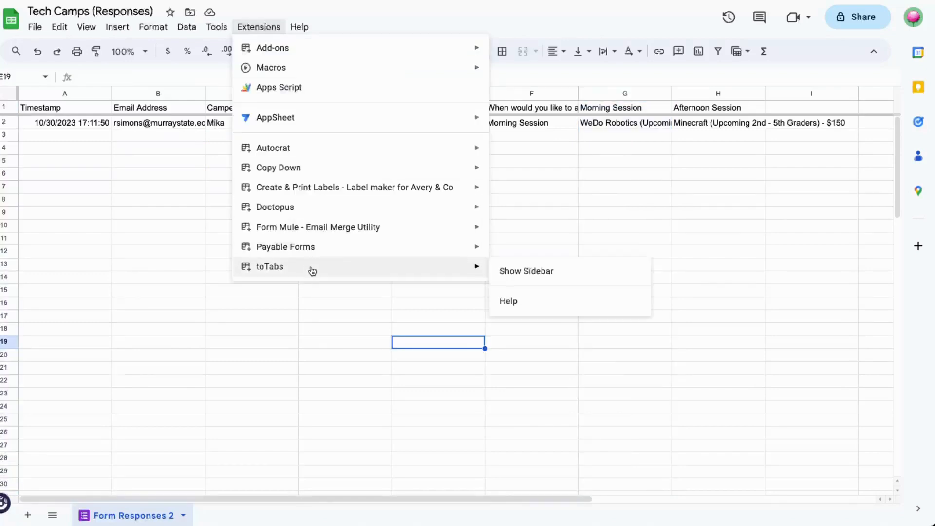
left_click(550, 276)
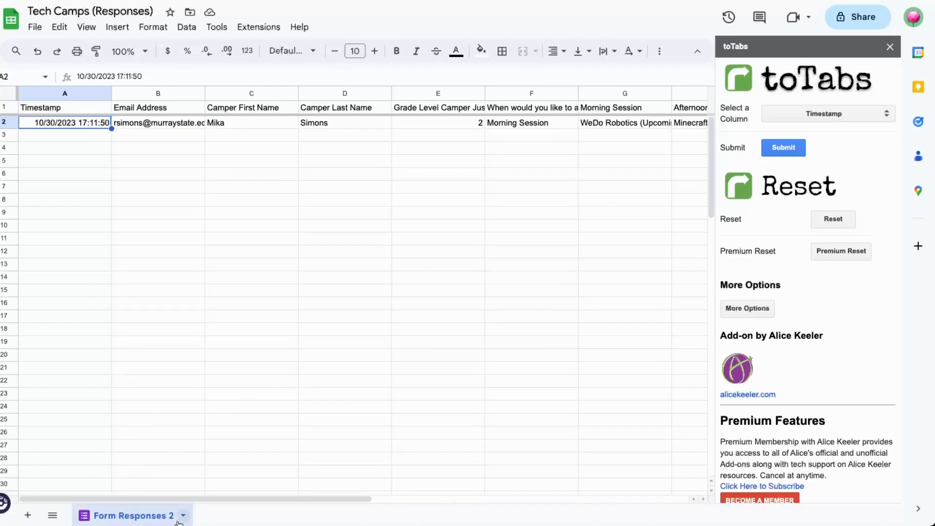
left_click(865, 115)
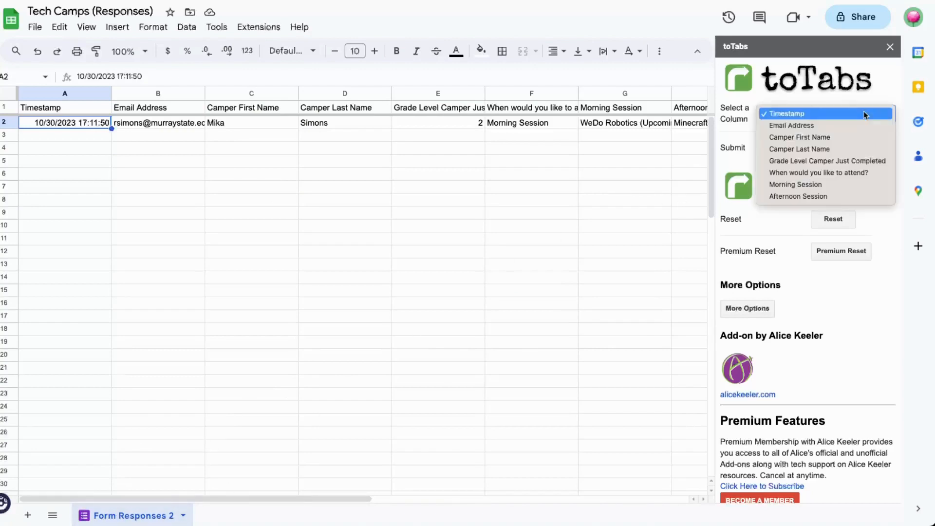
left_click(852, 185)
left_click(779, 148)
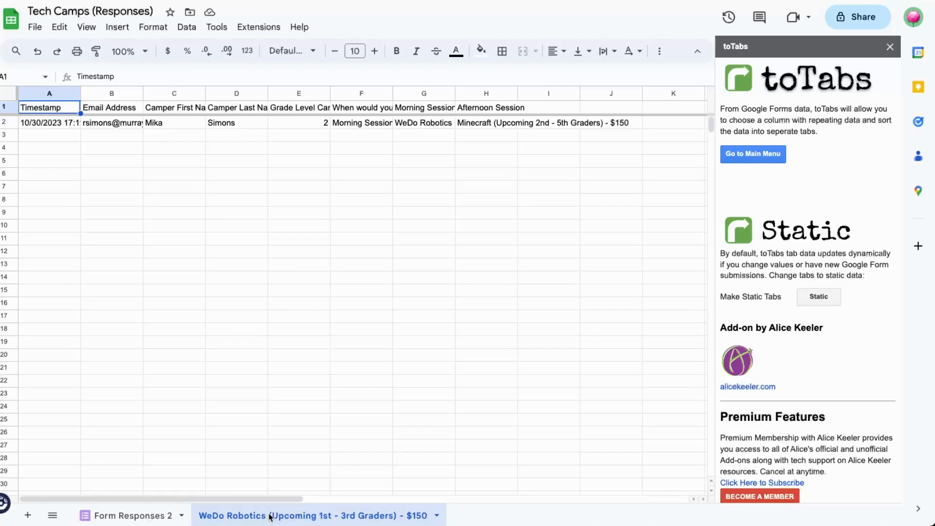
Return to the Form Responses 2 sheet and run toTabs on the Afternoon Session column.
left_click(132, 516)
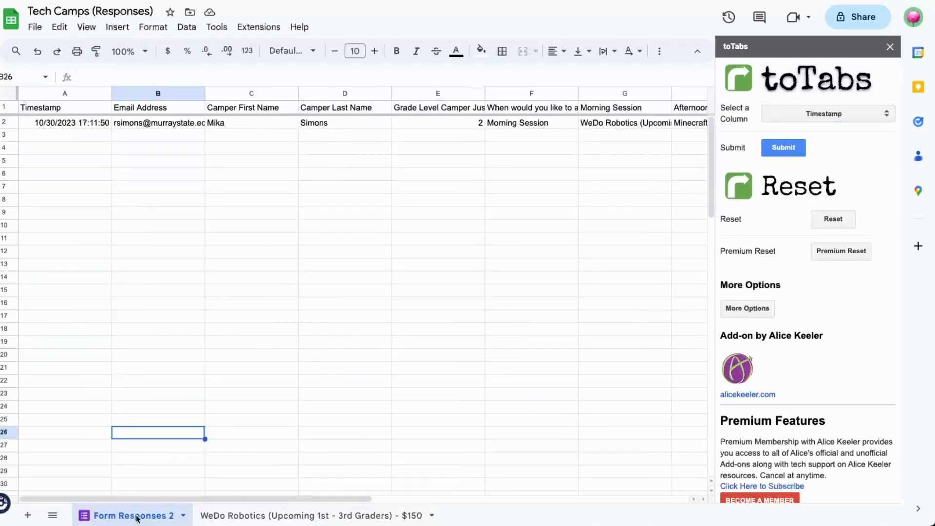
left_click(860, 117)
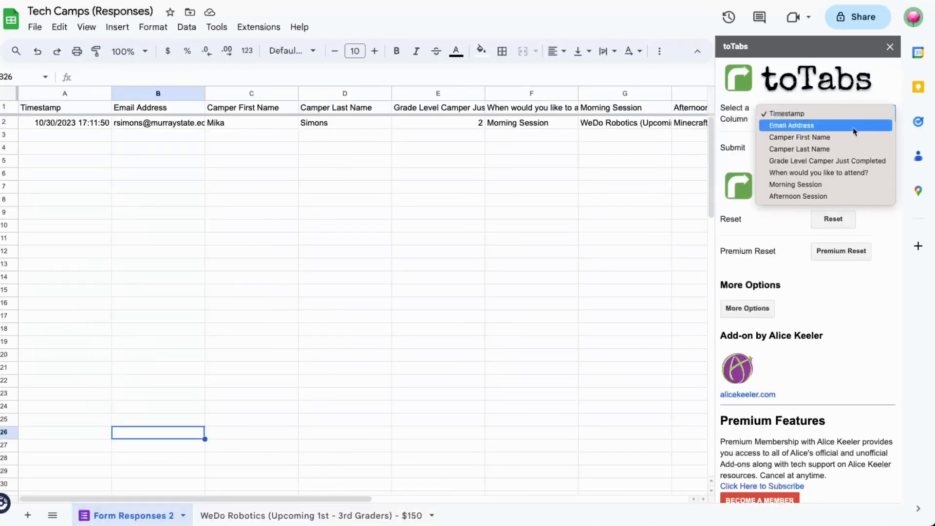
left_click(833, 195)
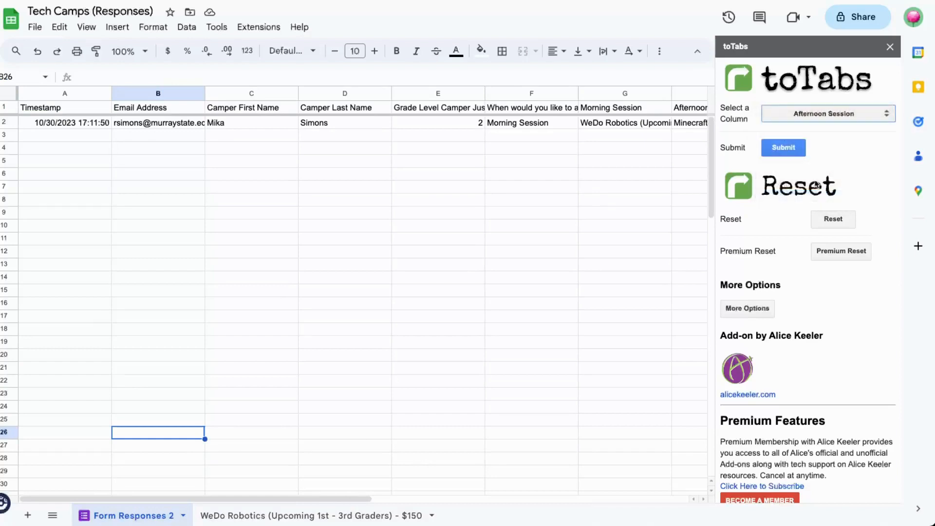
left_click(786, 151)
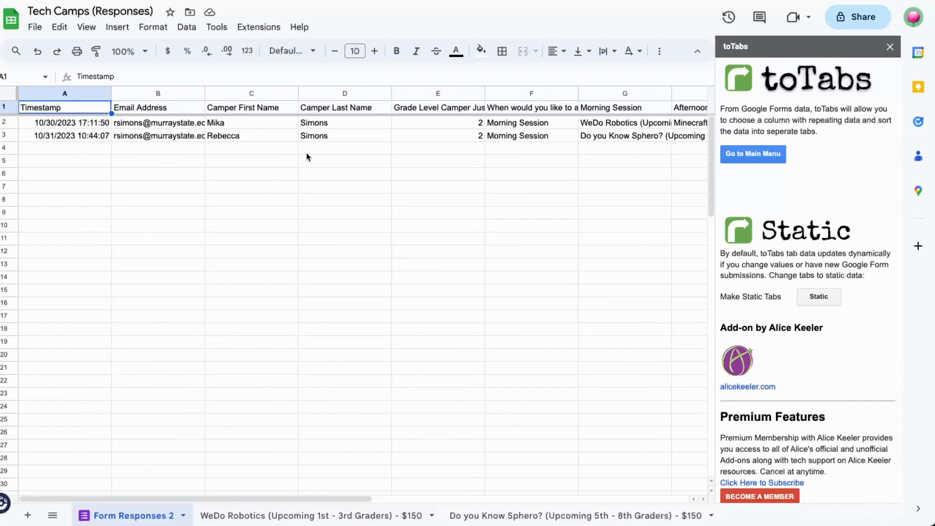
Examine the Do you Know Sphero? (Upcoming 5th - 8th Graders) sheet and return to Form Responses 2.
left_click(482, 517)
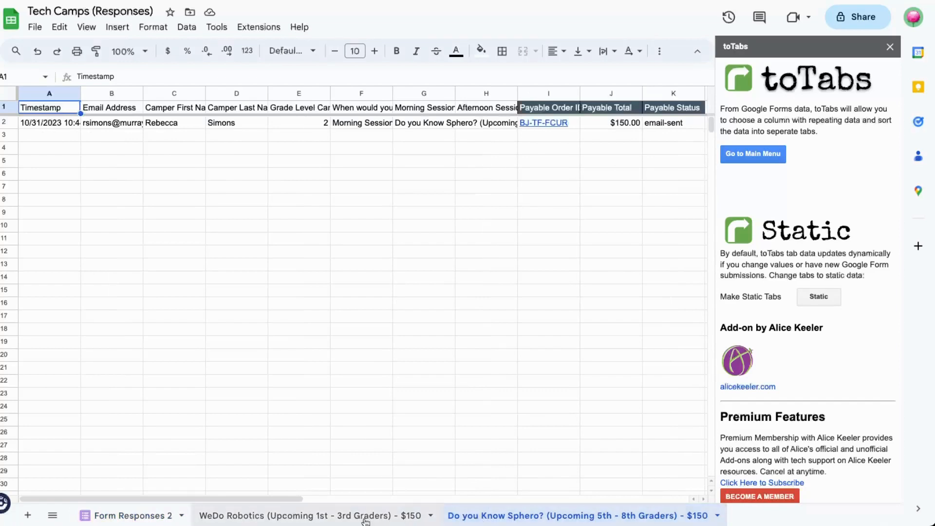
left_click(108, 520)
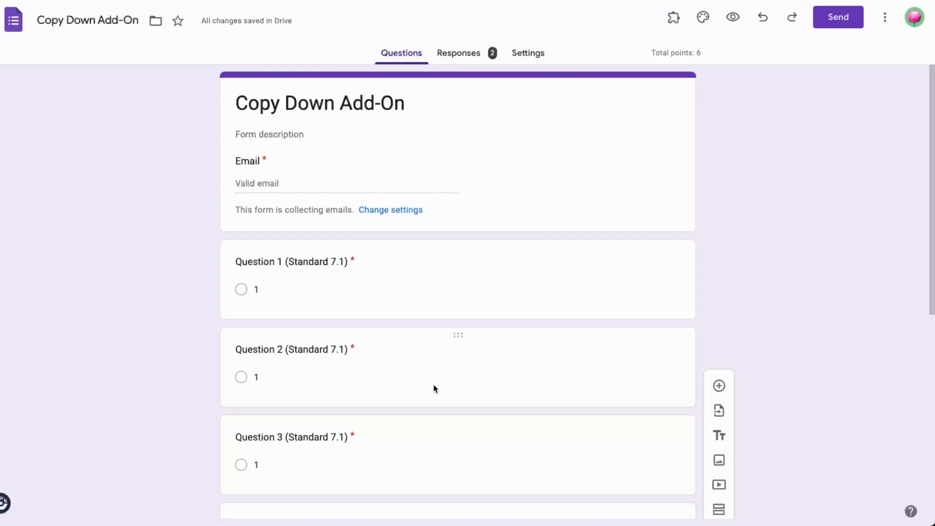
In the Copy Down Add-On responses sheet, average Questions 1 to 3 (C2:E2) in cell J2 under Standard 1: Fractions.
scroll(434, 388, "down", 2)
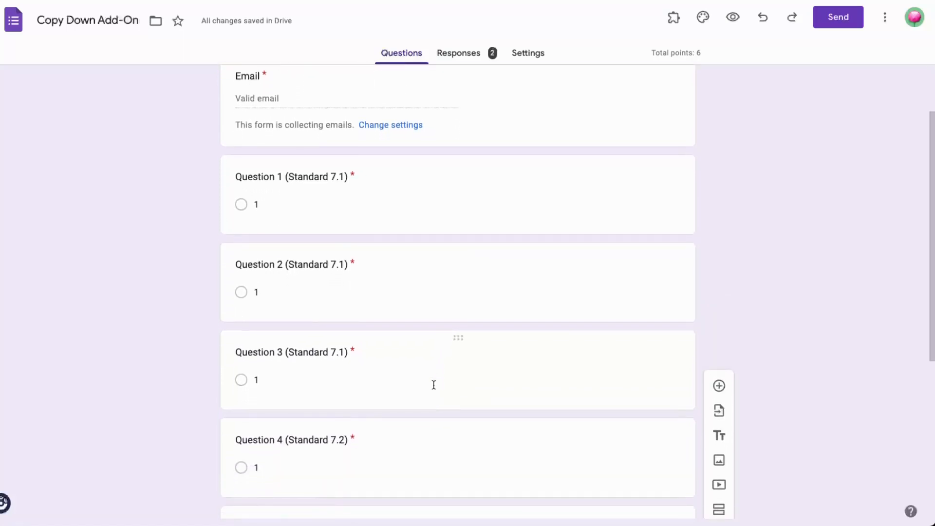
scroll(434, 385, "down", 5)
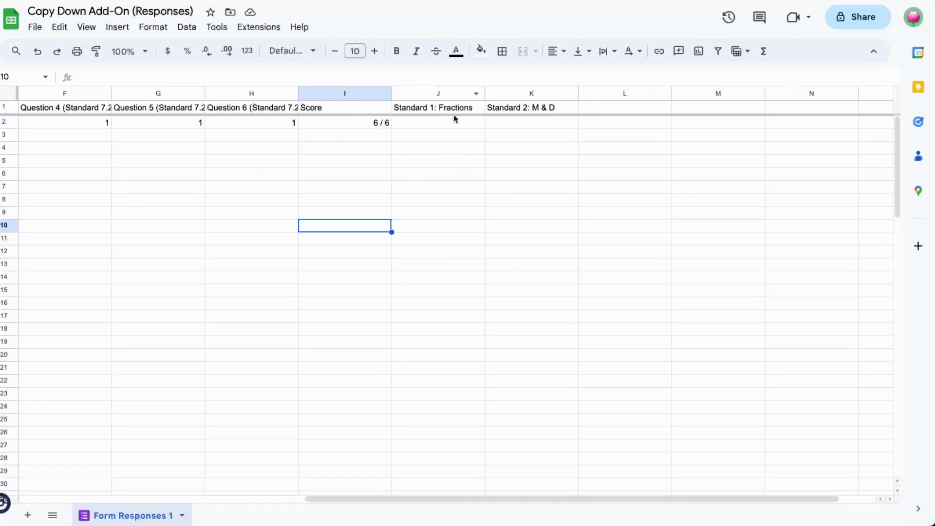
left_click(443, 124)
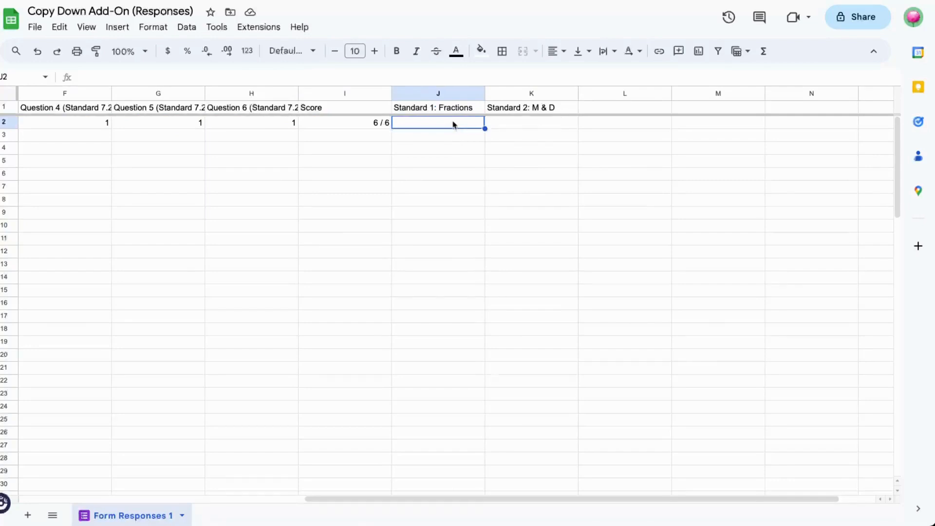
type("=")
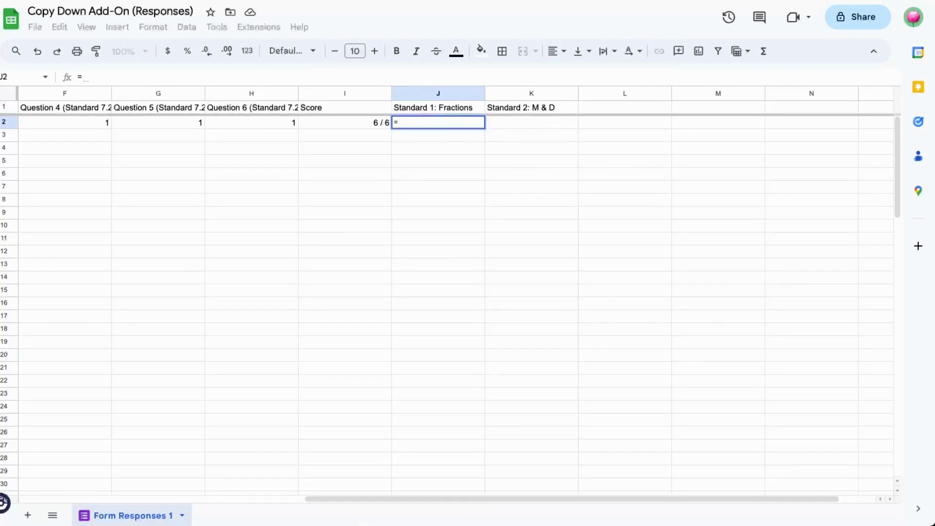
type("average(")
scroll(207, 151, "left", 10)
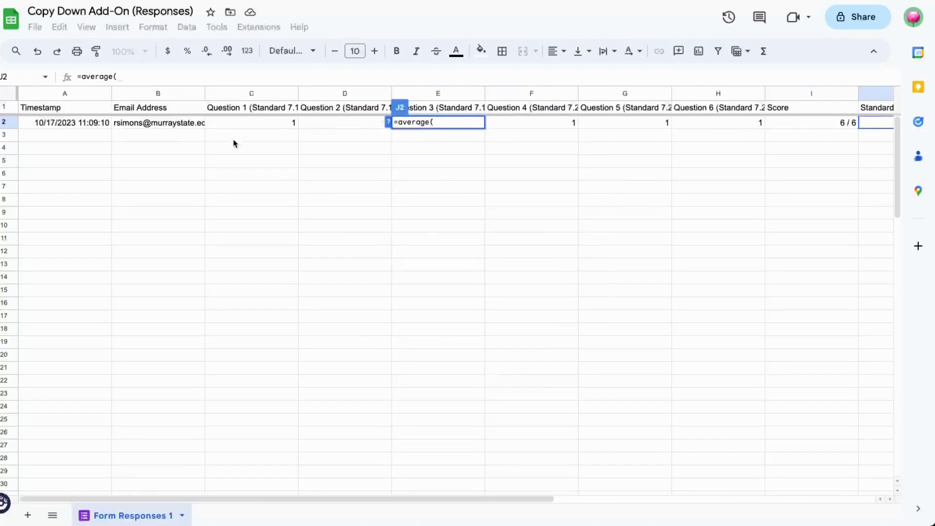
left_click_drag(261, 121, 455, 132)
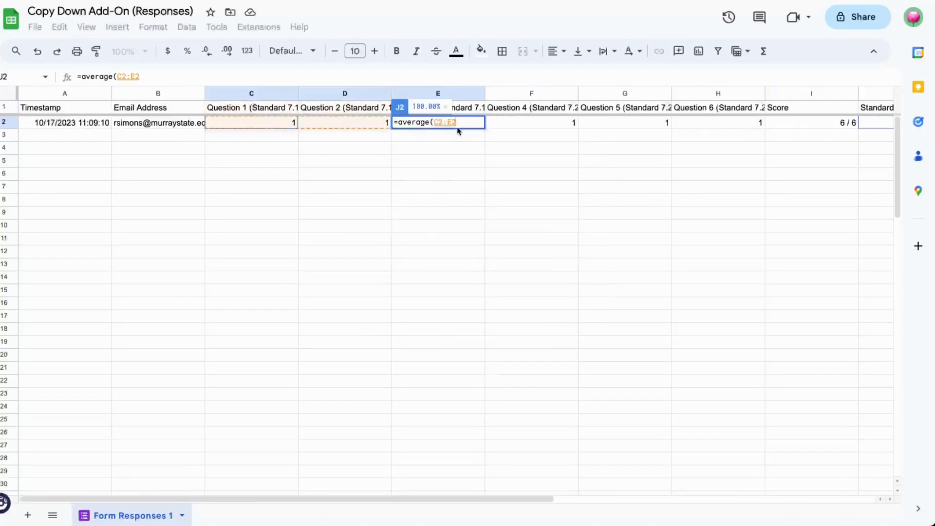
key("Return")
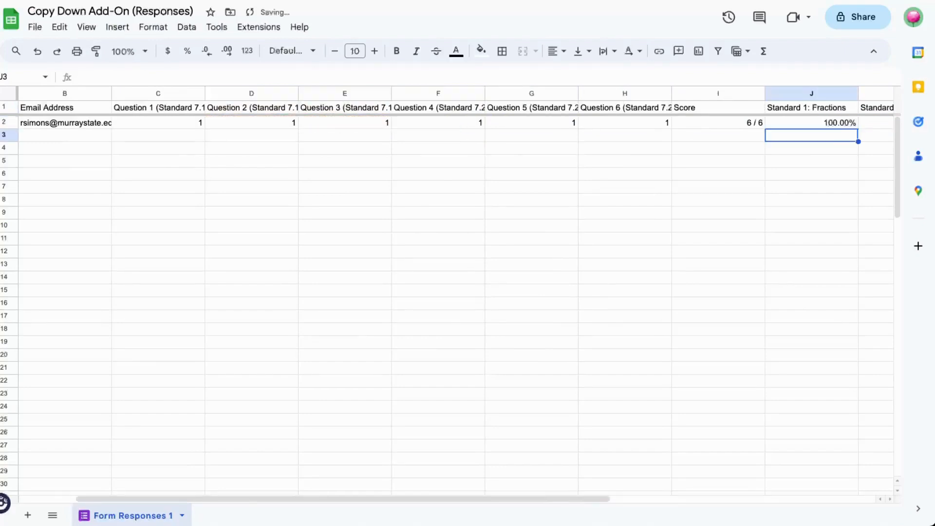
Average Questions 4 to 6 (F2:H2) in cell K2 under Standard 2: M & D.
scroll(735, 217, "right", 1)
left_click(782, 125)
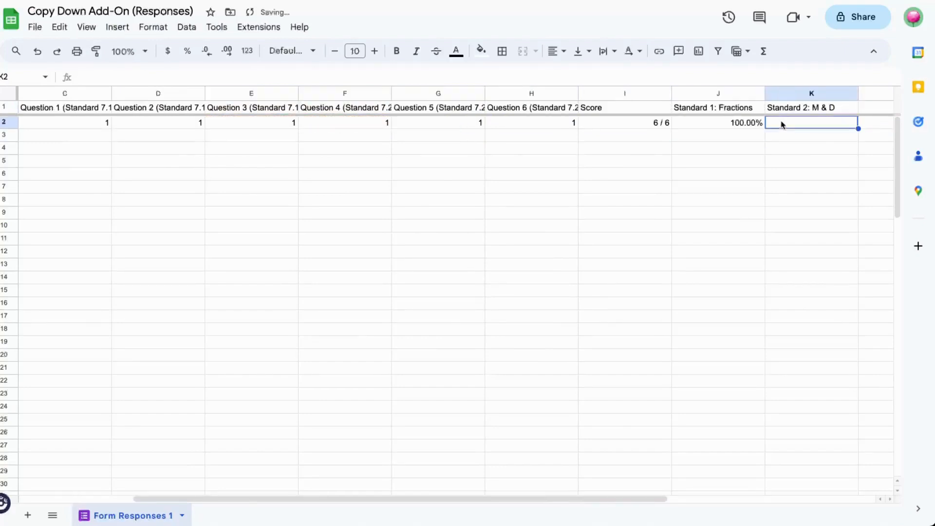
type("=average")
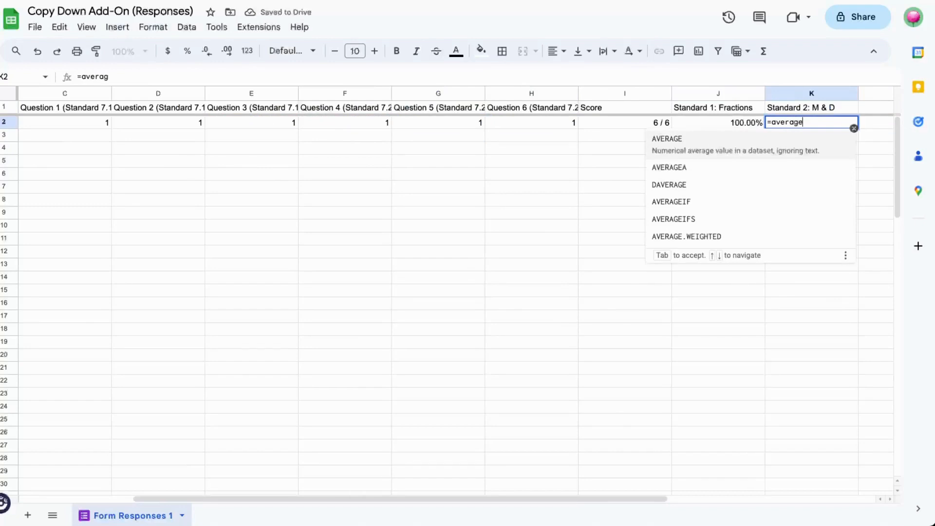
type("(")
left_click_drag(329, 129, 545, 129)
key("Return")
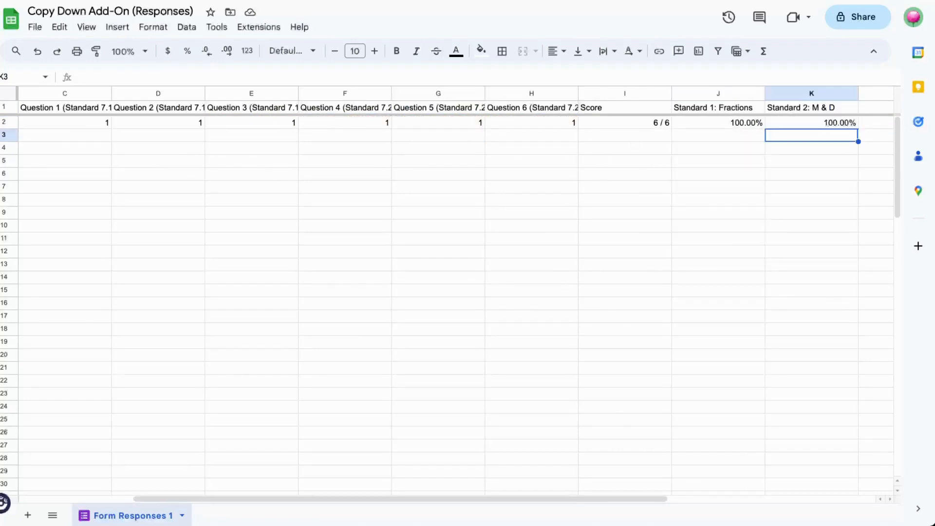
Open the Copy Down settings and save them switched on, with formula row 2 and both average formulas pasted as values.
left_click(253, 28)
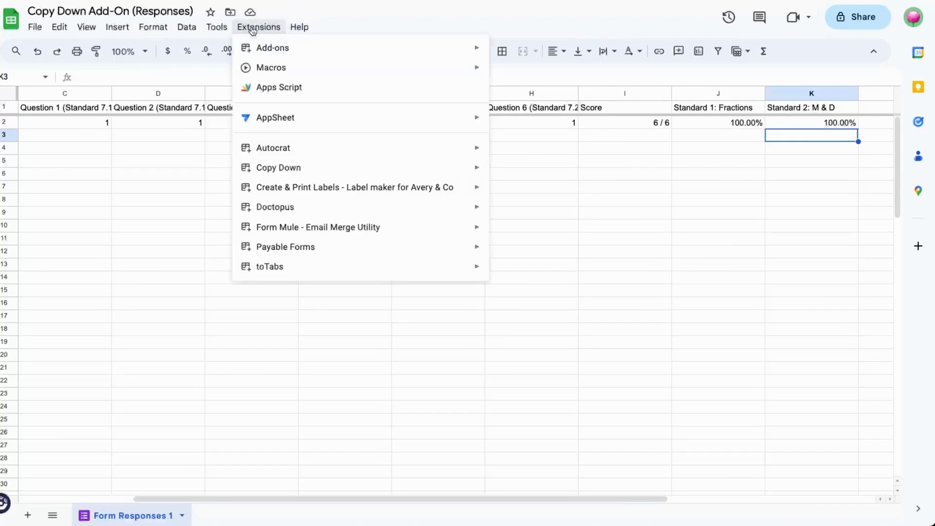
mouse_move(294, 167)
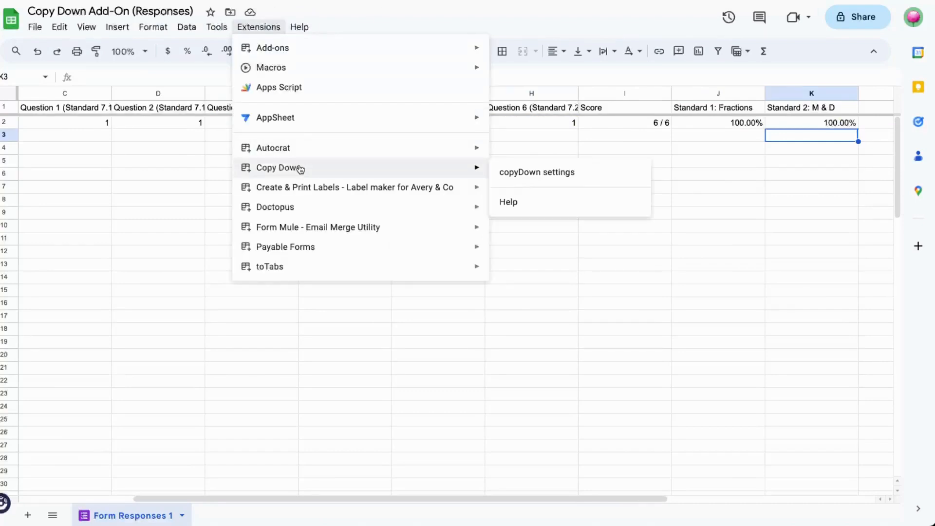
left_click(579, 180)
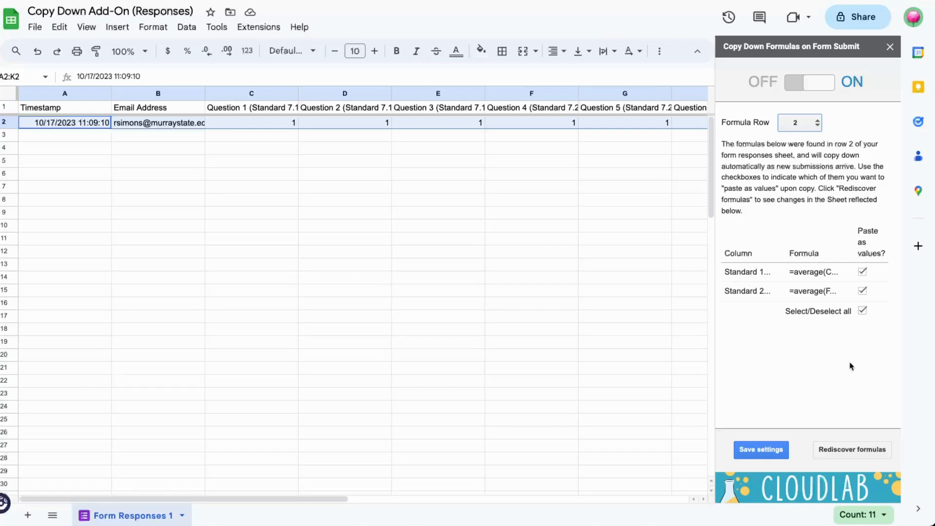
left_click(760, 451)
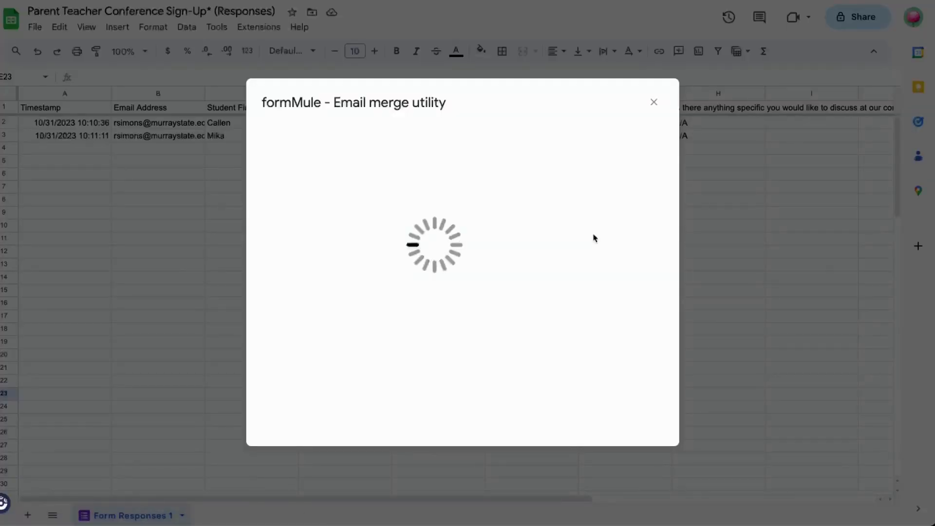
In formMule, choose Form Responses 1 as the merge source and turn on the time trigger with Specific date and time.
left_click(339, 170)
left_click(330, 182)
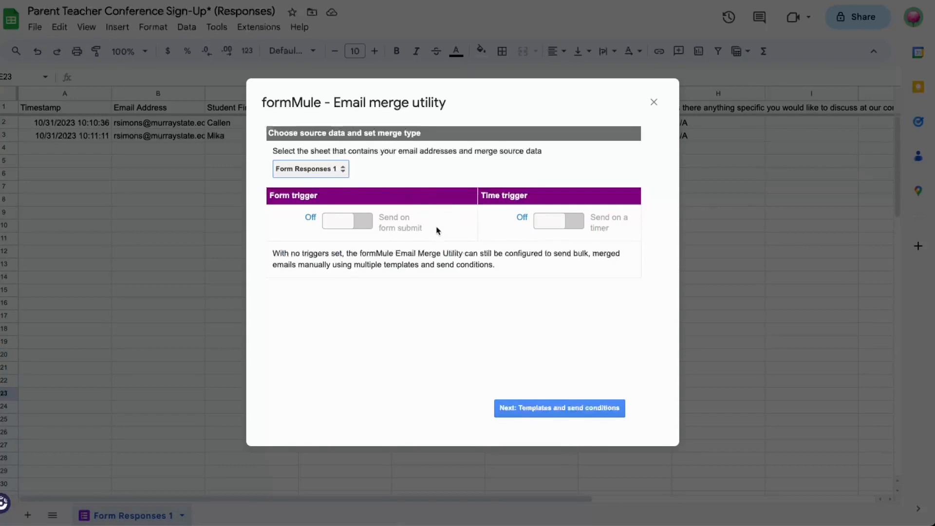
left_click(555, 222)
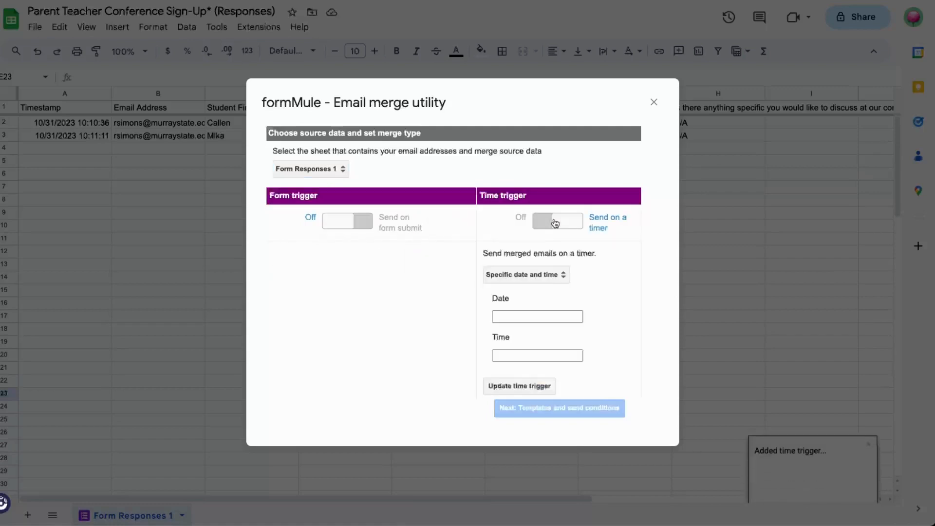
left_click(543, 275)
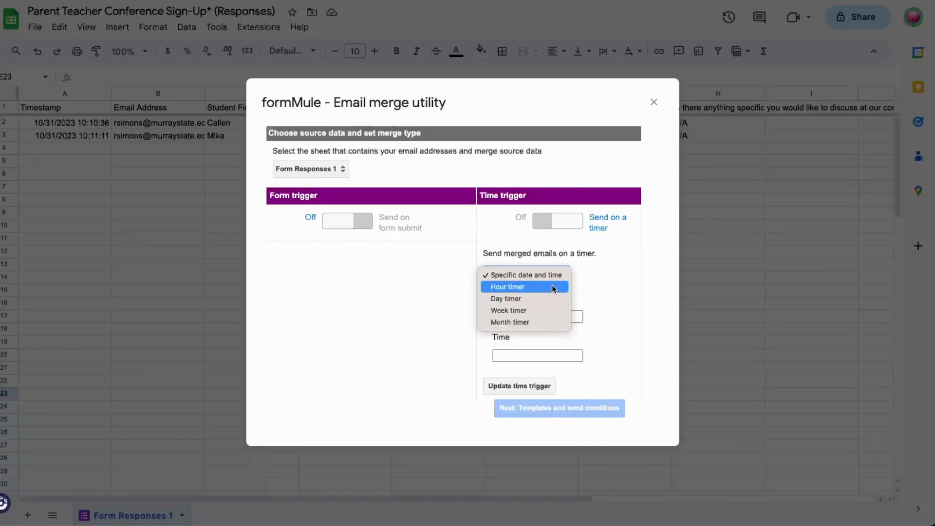
left_click(552, 275)
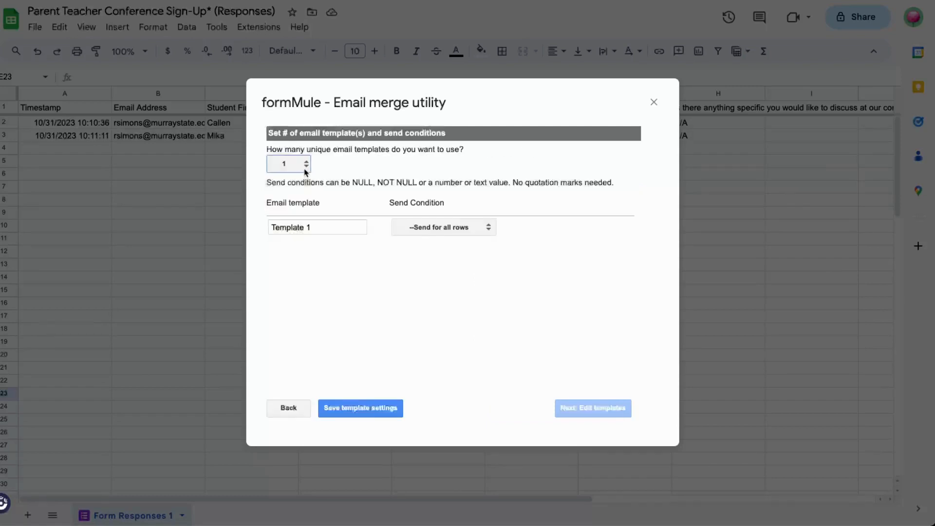
Keep a single email template, name it PTC Reminder, leave it sending for all rows, and save the template settings.
left_click(305, 170)
left_click(306, 168)
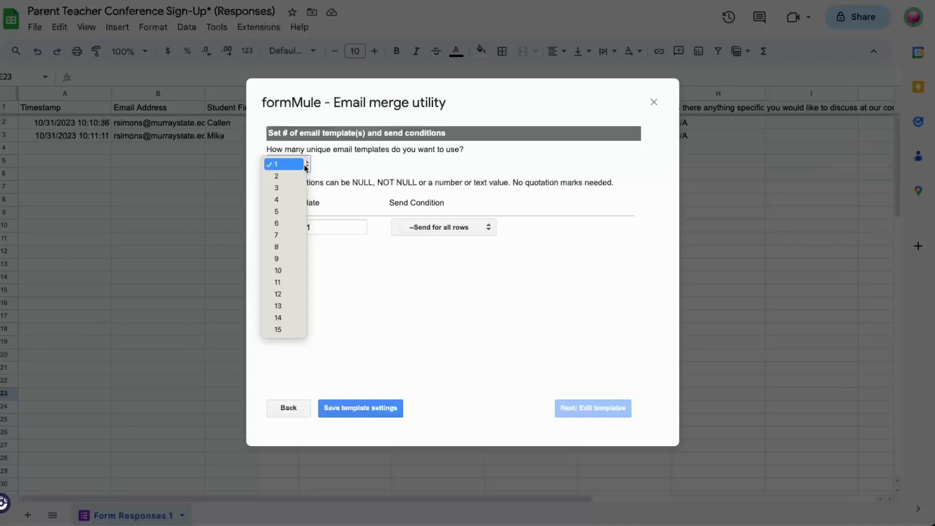
left_click(306, 168)
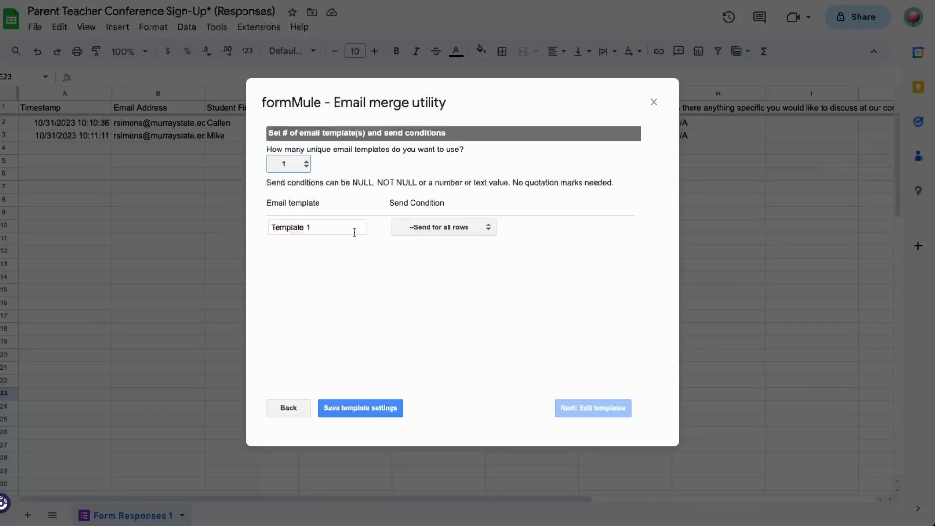
left_click_drag(350, 231, 281, 219)
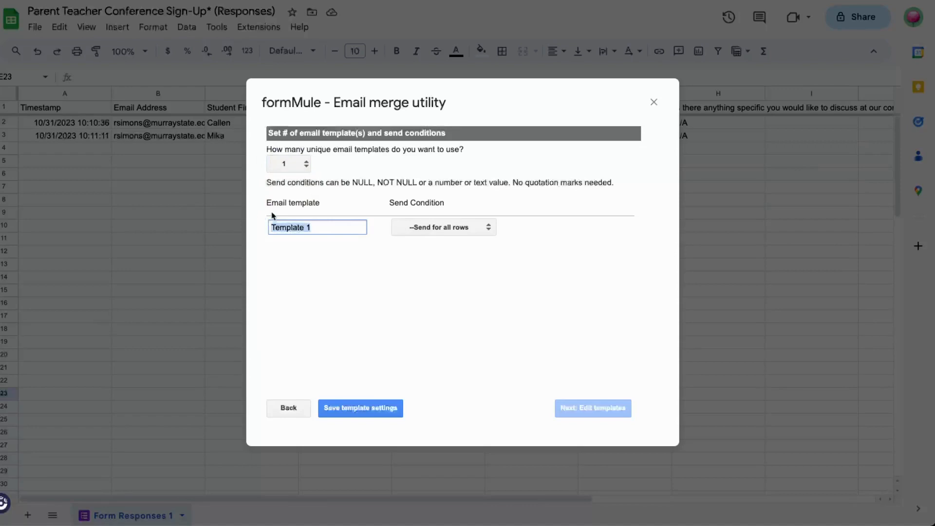
type("PTC Reminder")
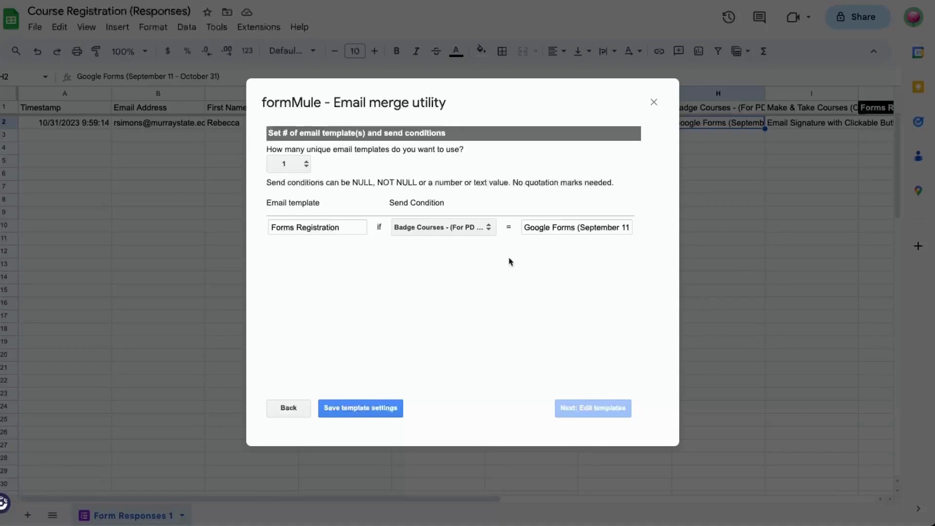
left_click(471, 227)
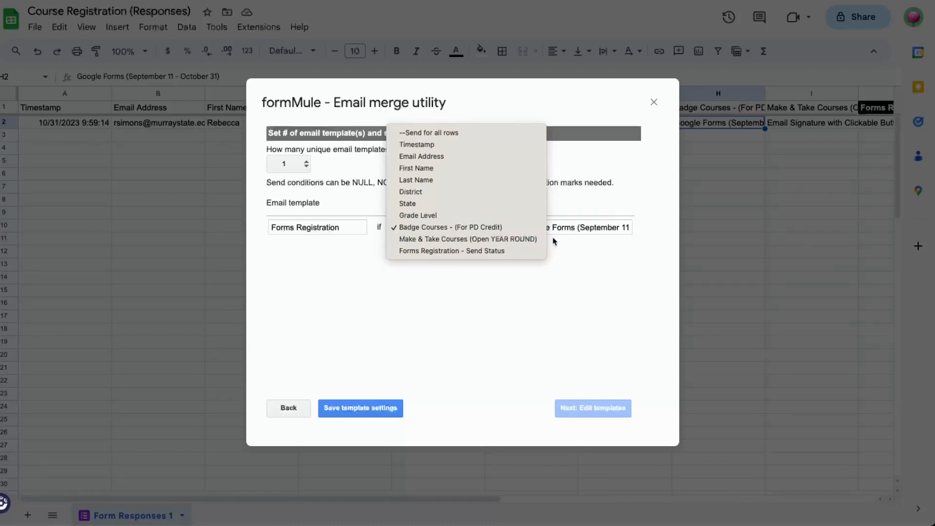
left_click(596, 248)
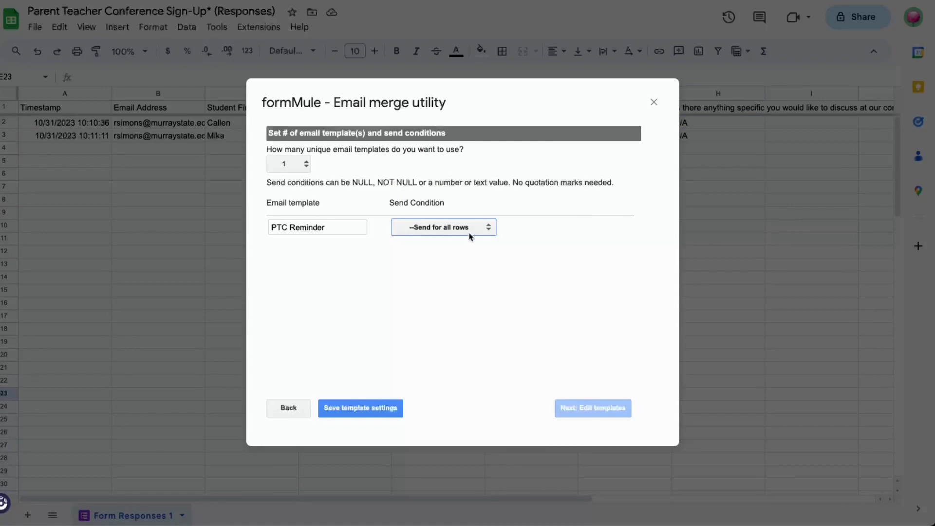
left_click(367, 410)
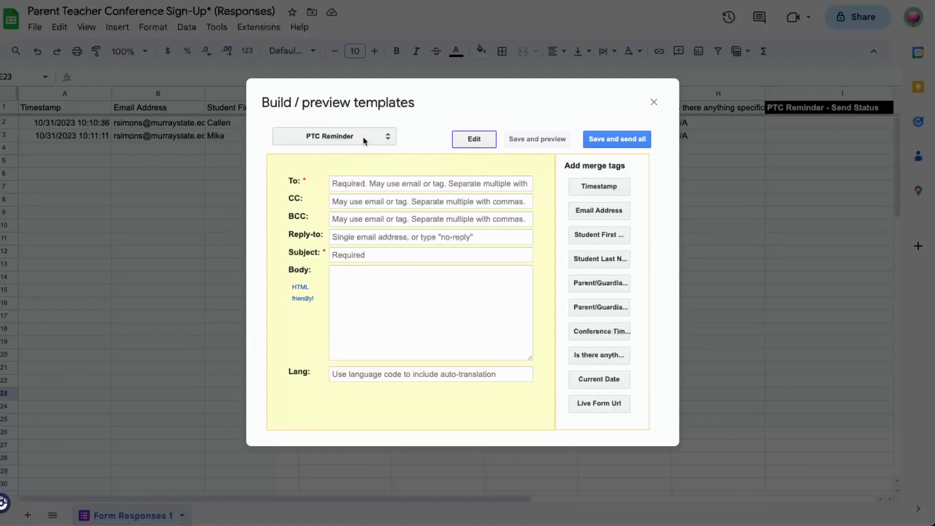
Address the PTC Reminder template to the Email Address merge tag.
left_click(364, 140)
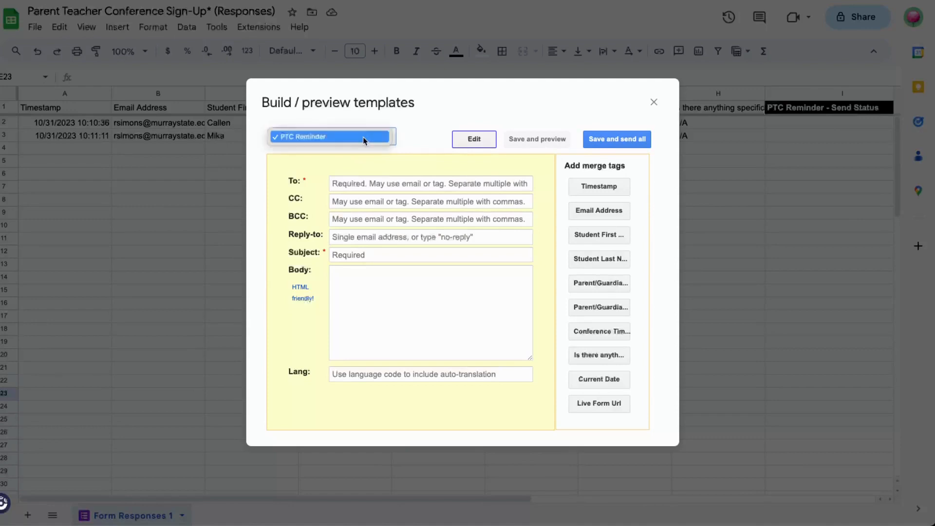
left_click(408, 138)
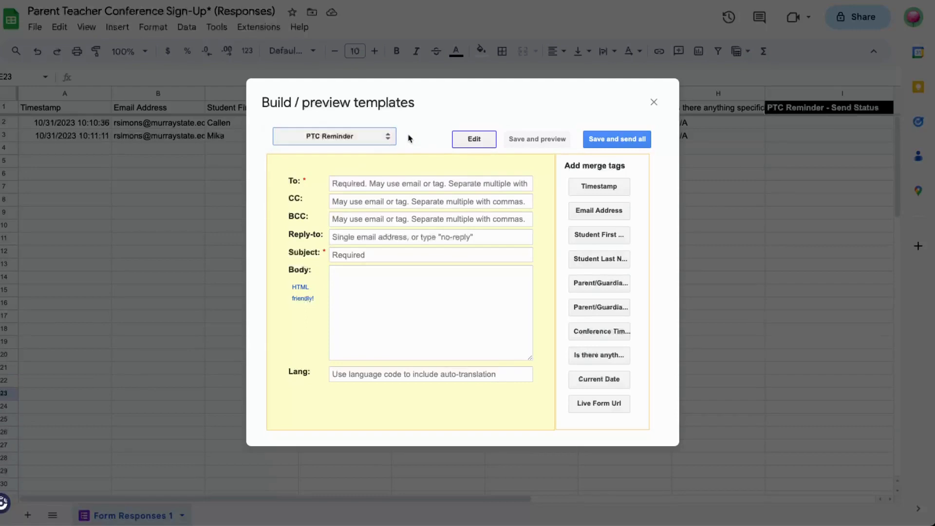
left_click(412, 183)
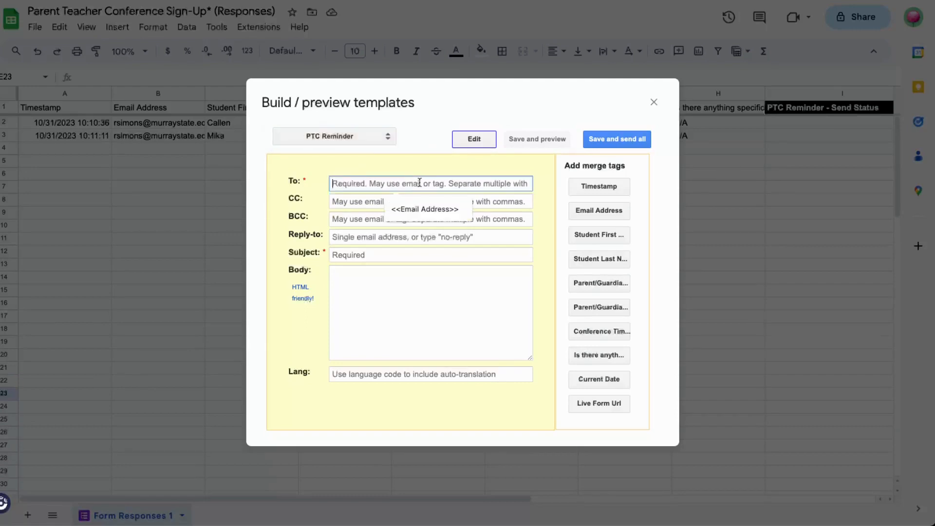
left_click(608, 216)
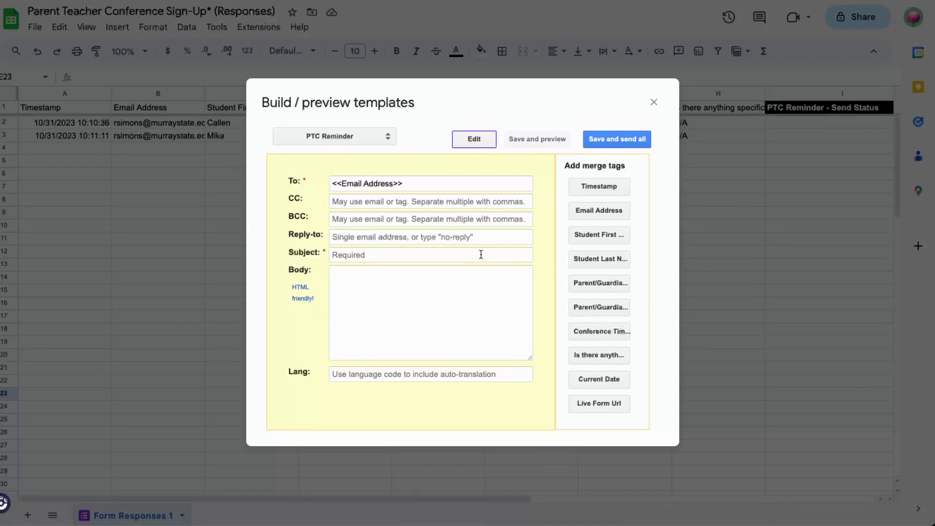
Set the template's subject to "<<Student First Name>>'s Parent Teacher Conference Reminder".
left_click(481, 254)
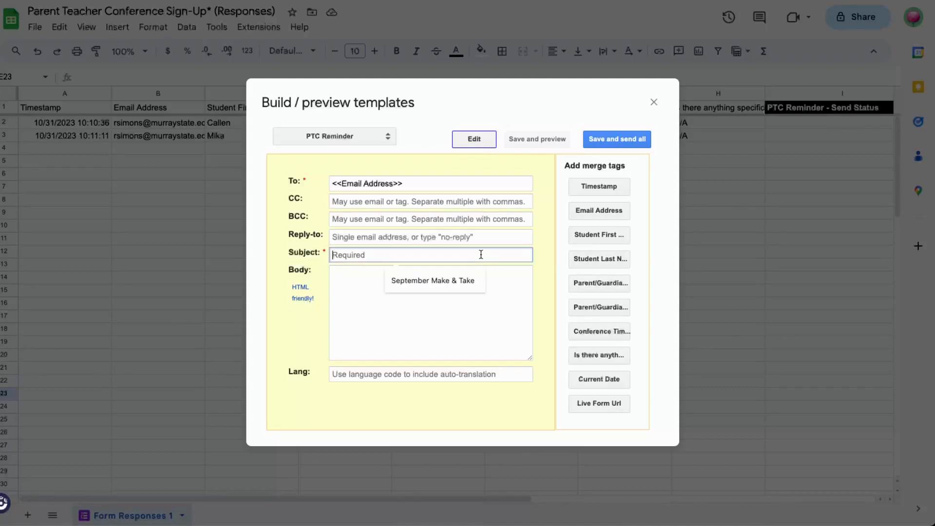
left_click(601, 236)
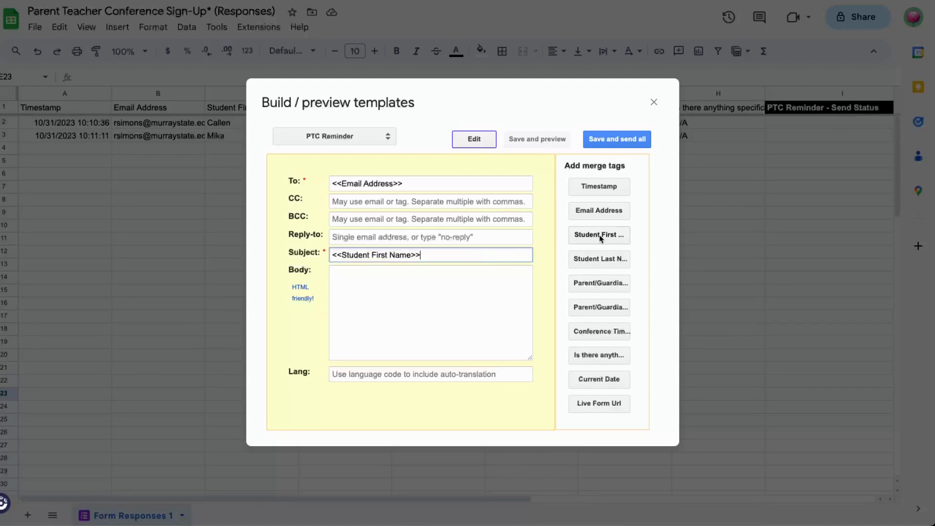
type("'s Parent Teacher Conference")
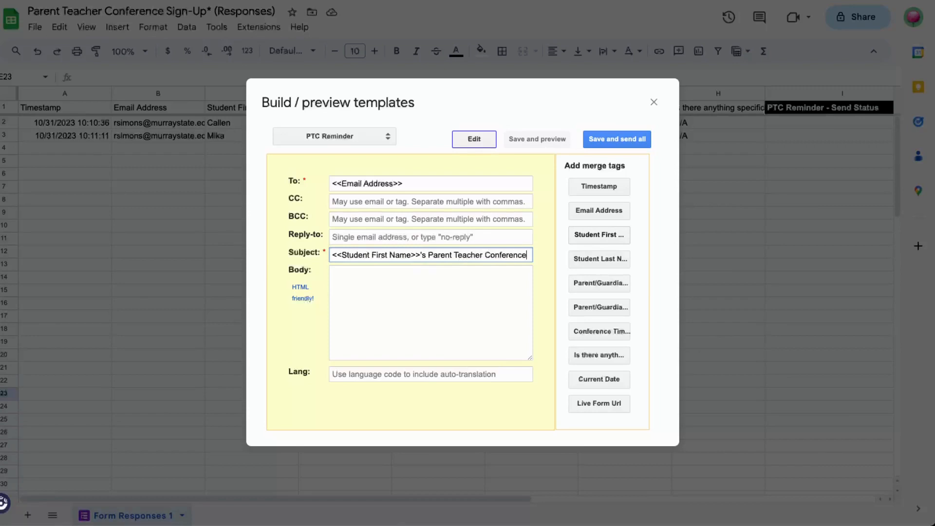
type(" Reminder")
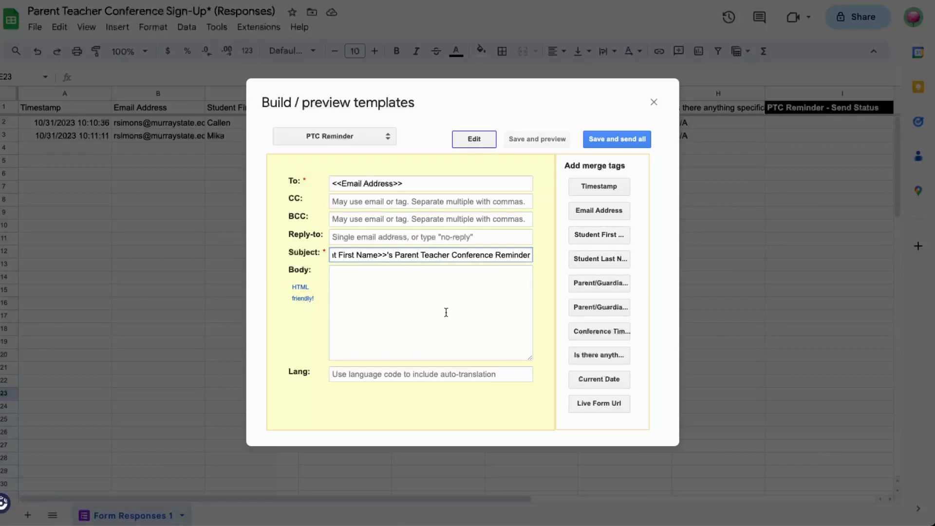
Paste the conference message into the body and insert only the <<Student First Name>> tag after "enjoy having", removing its label text.
left_click(439, 297)
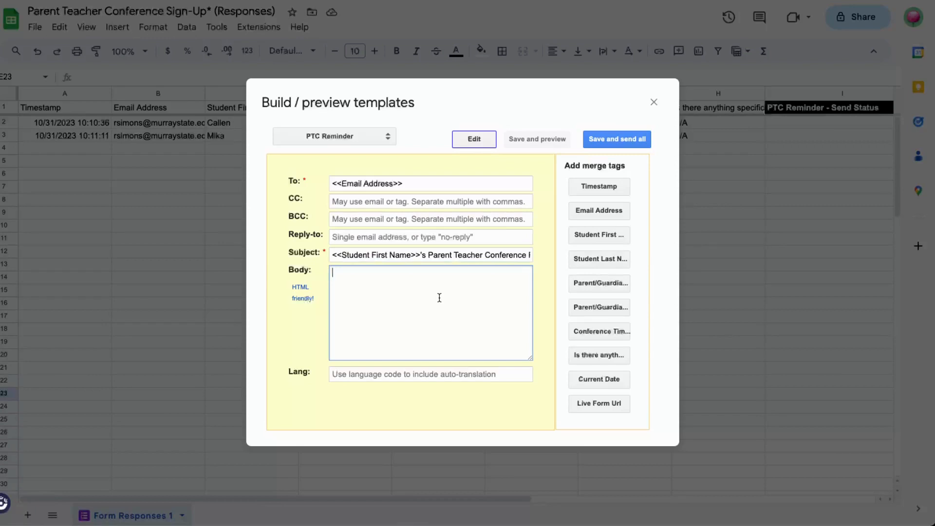
key("ctrl+v")
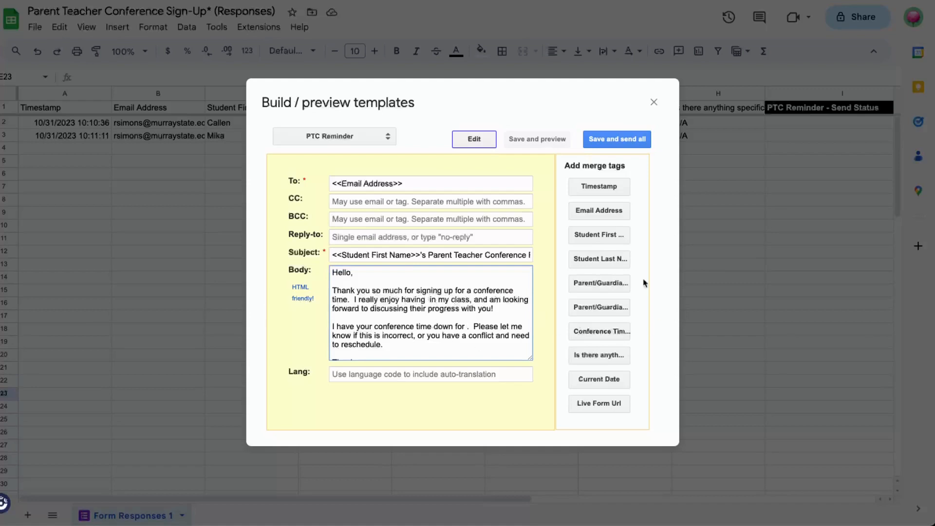
left_click(603, 235)
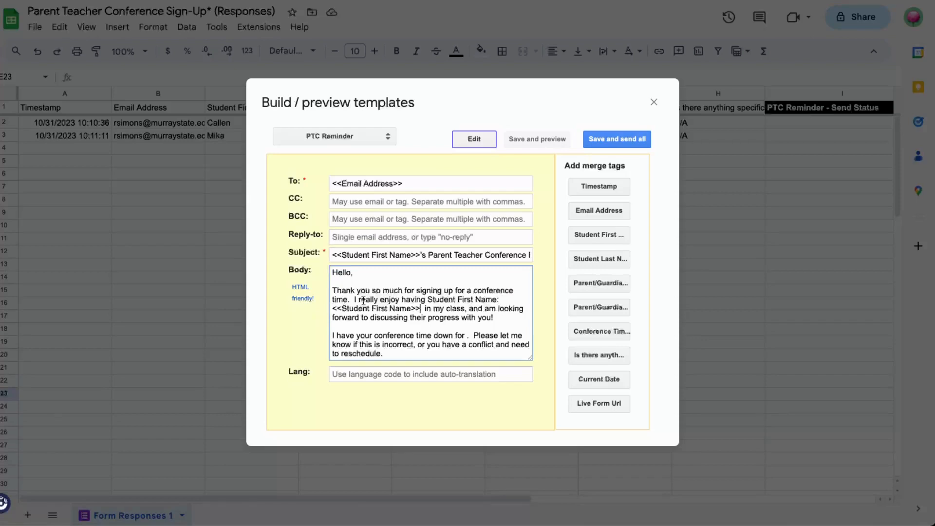
left_click_drag(499, 301, 429, 299)
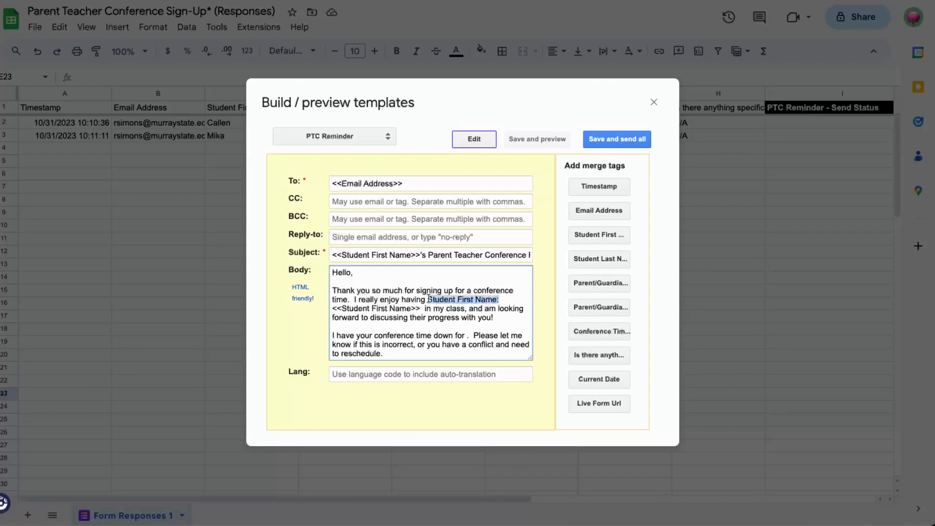
key("BackSpace")
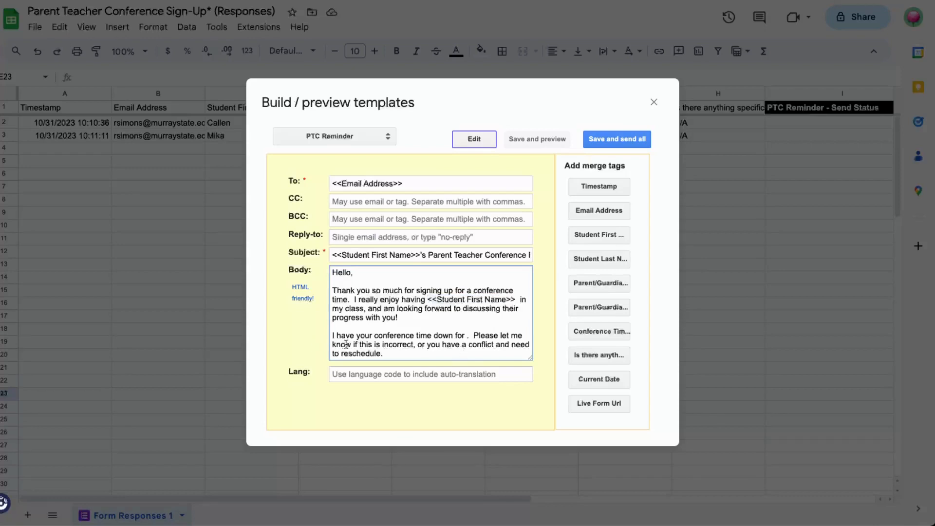
Insert only the <<Conference Time Slot>> tag after "conference time down for" in the body, removing its label text.
left_click(463, 336)
left_click(603, 333)
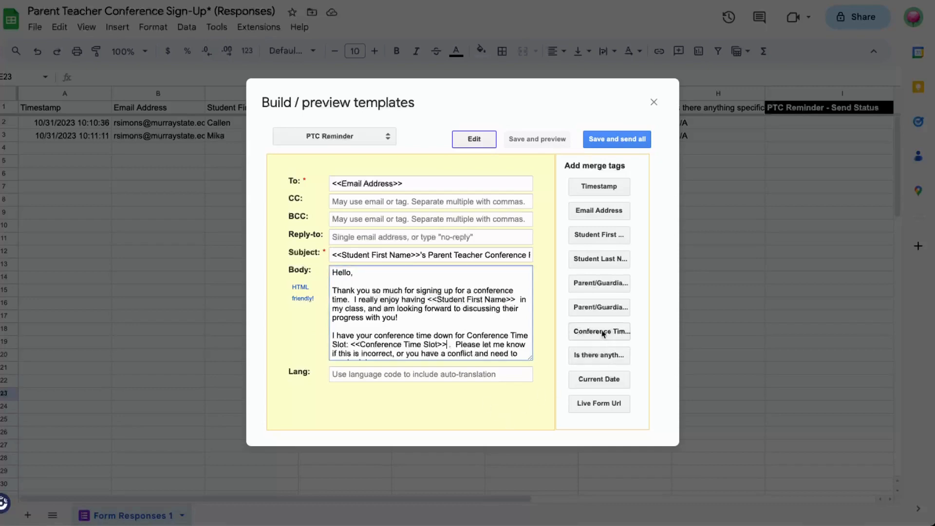
left_click_drag(350, 345, 469, 338)
left_click(349, 345)
key("BackSpace")
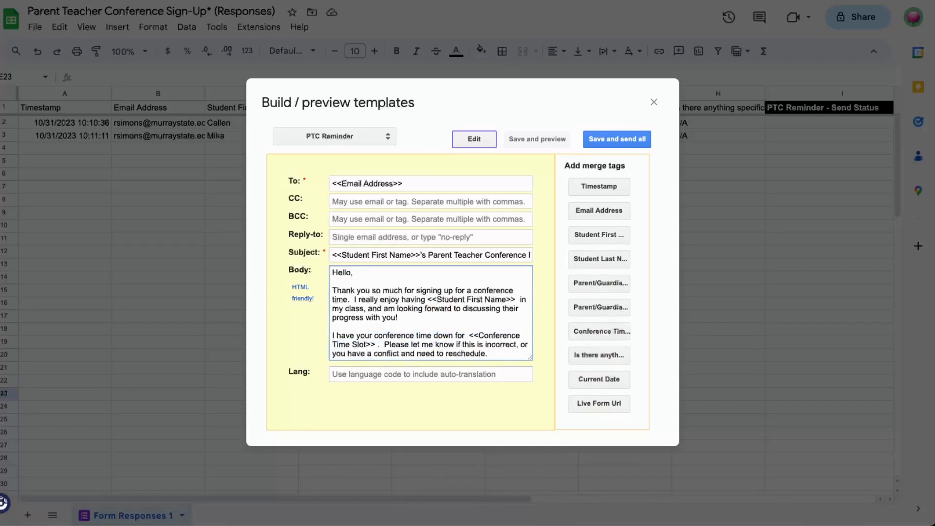
Save the PTC Reminder template, preview the merged email, and close the template builder.
left_click(546, 141)
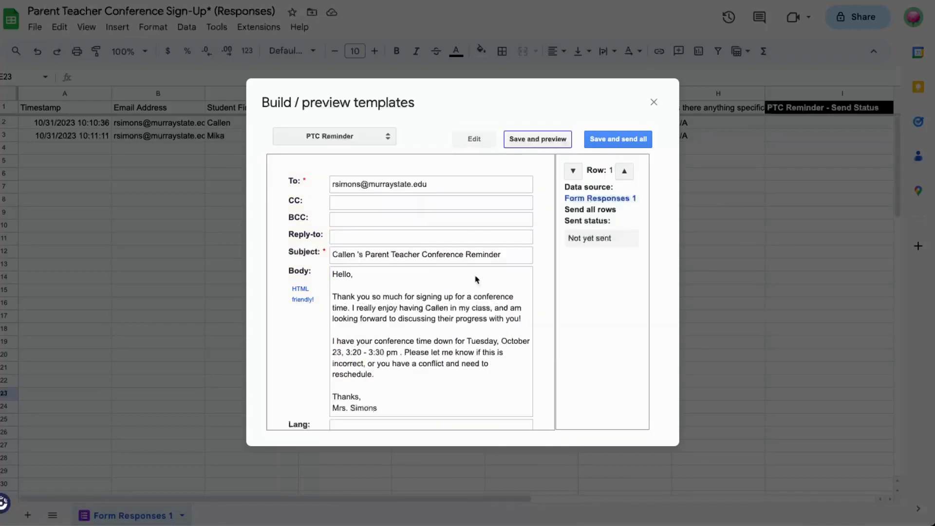
scroll(466, 322, "down", 1)
left_click(653, 102)
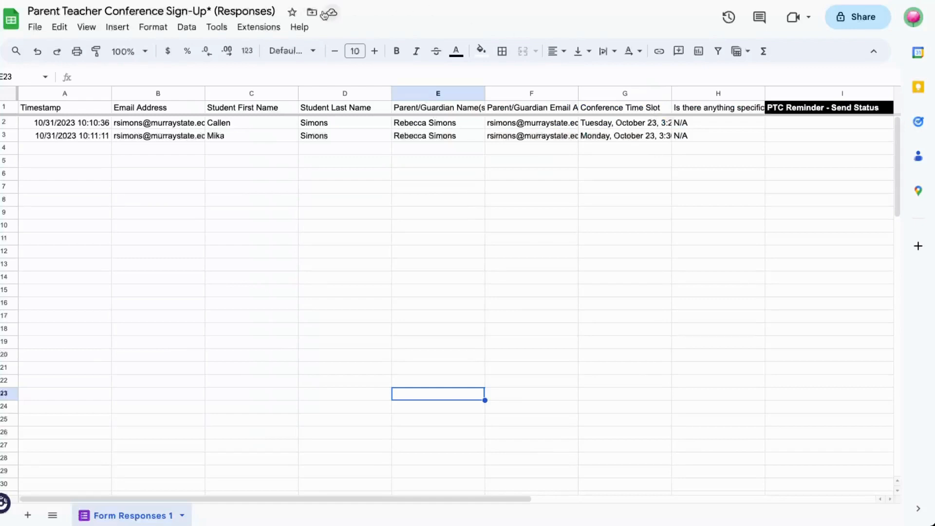
Review the merged PTC Reminder emails in formMule's Preview and send all, and close it without sending.
left_click(259, 28)
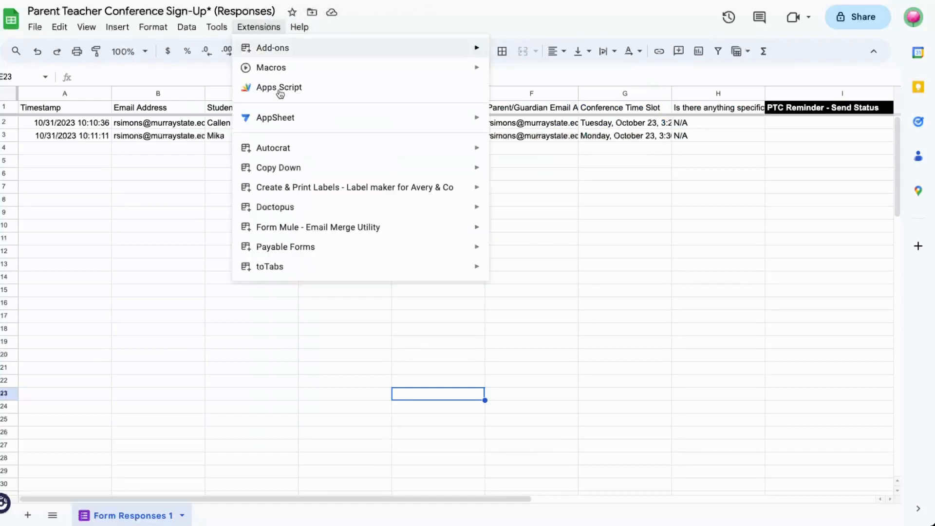
mouse_move(328, 228)
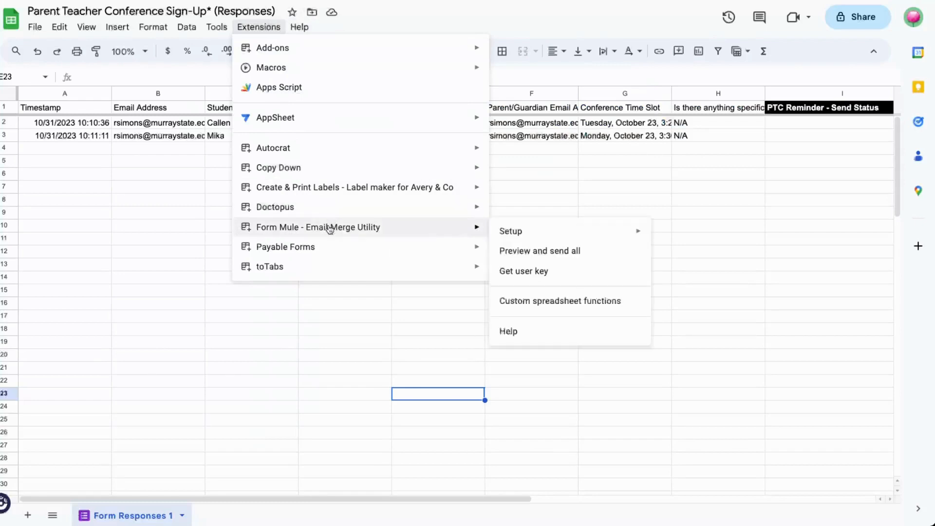
left_click(595, 258)
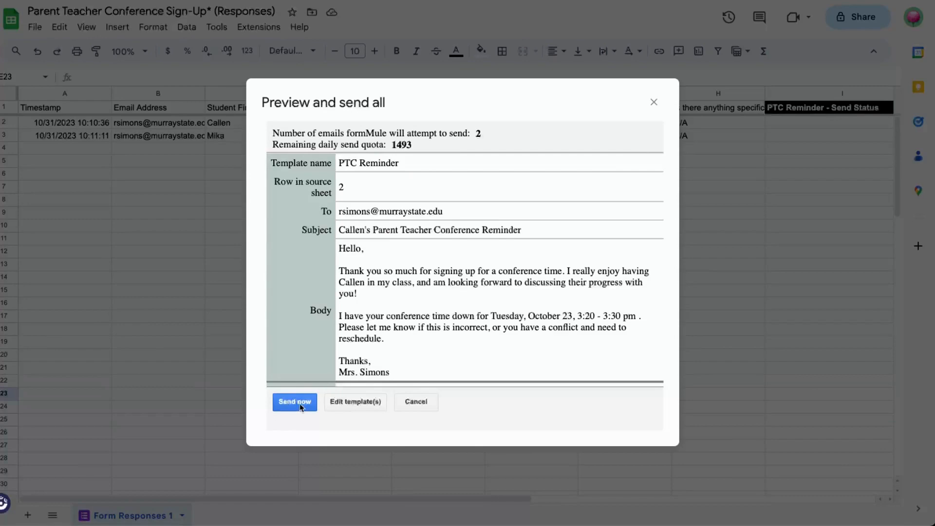
left_click(653, 102)
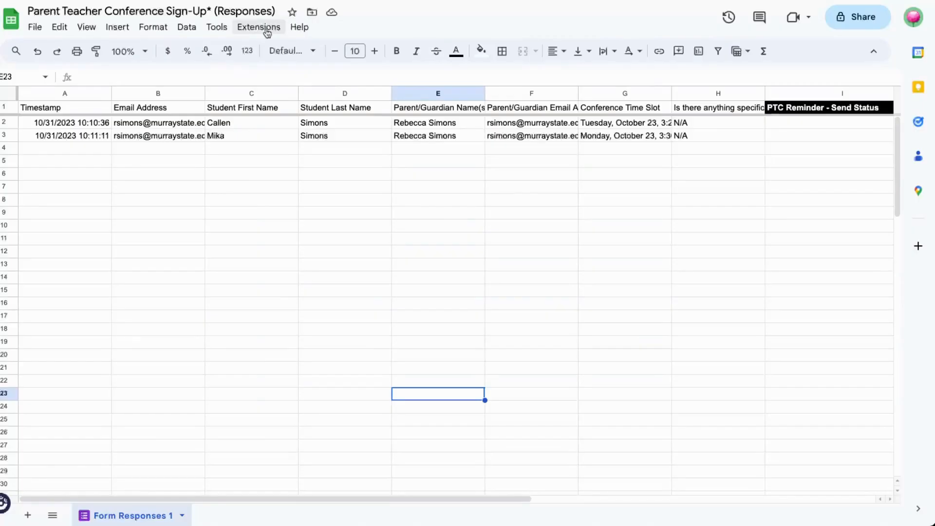
left_click(263, 28)
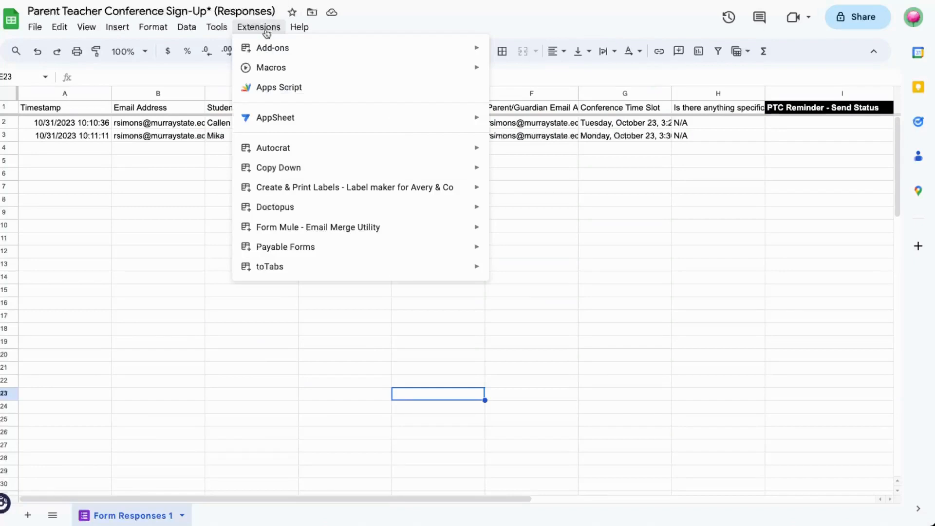
mouse_move(314, 227)
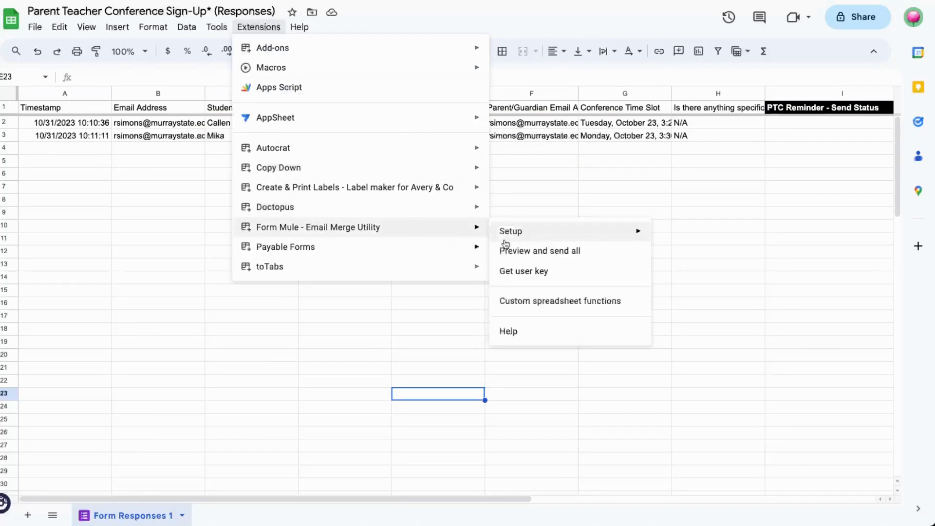
mouse_move(546, 239)
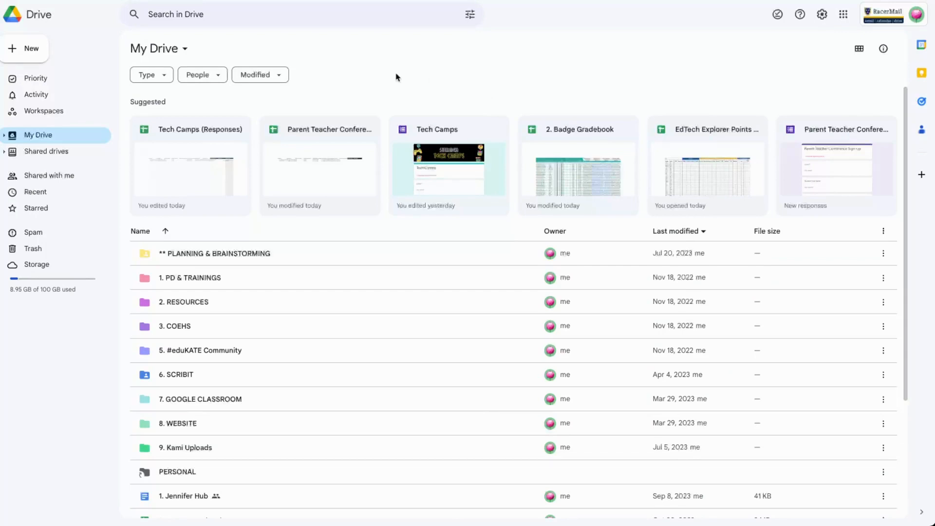
In Google Drive, create a folder named PTC Reminders in My Drive.
left_click(29, 55)
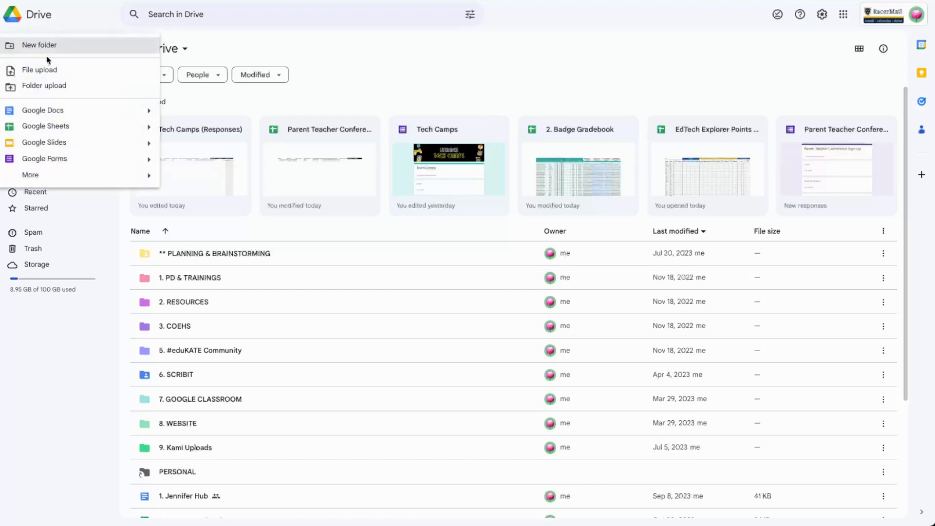
left_click(79, 47)
type("PTC")
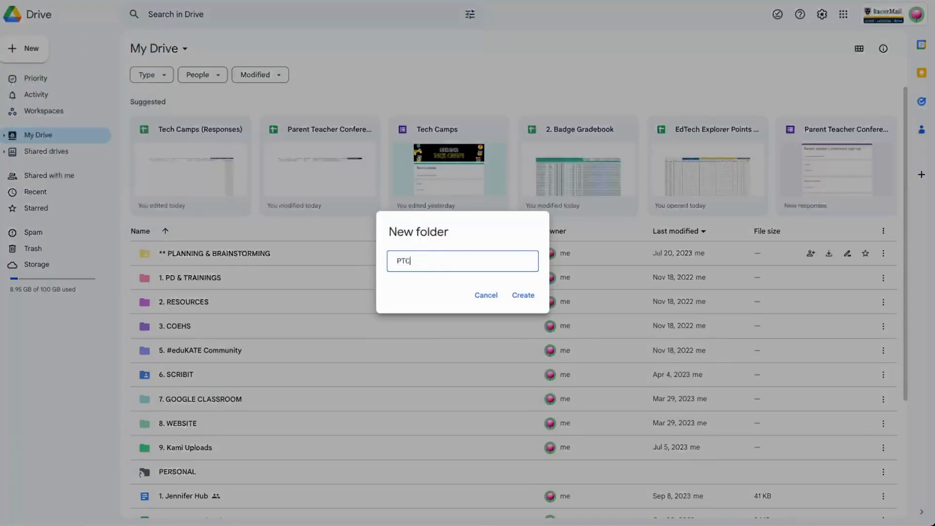
type(" Reminders")
key("Return")
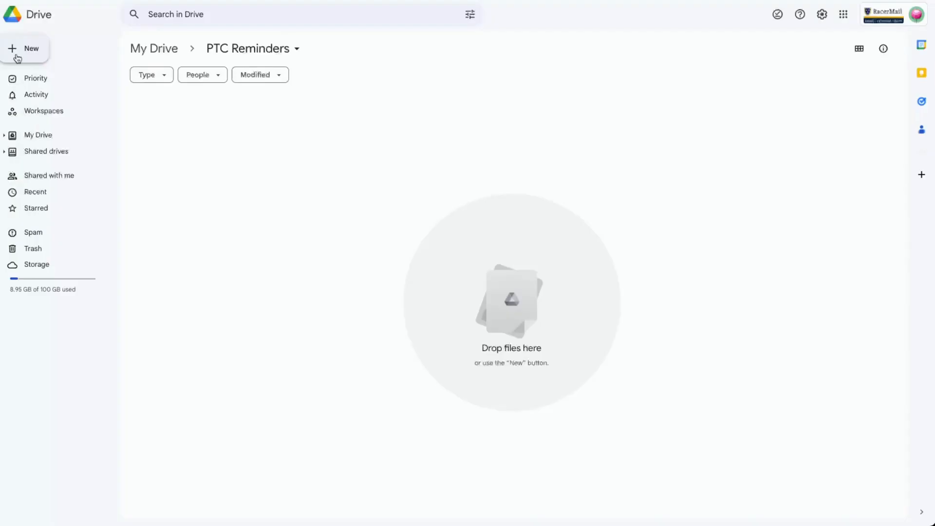
Create a blank Google Slides presentation in the PTC Reminders folder and open its page setup.
left_click(17, 58)
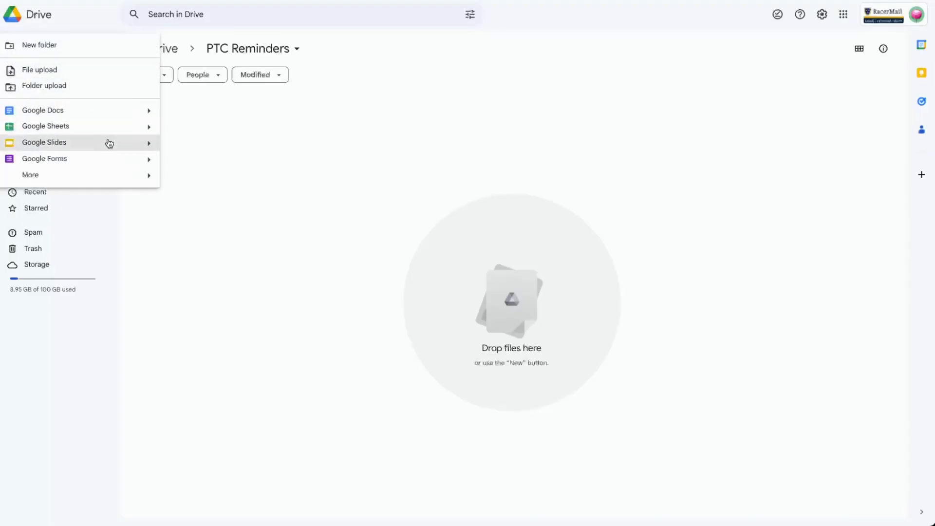
left_click(139, 146)
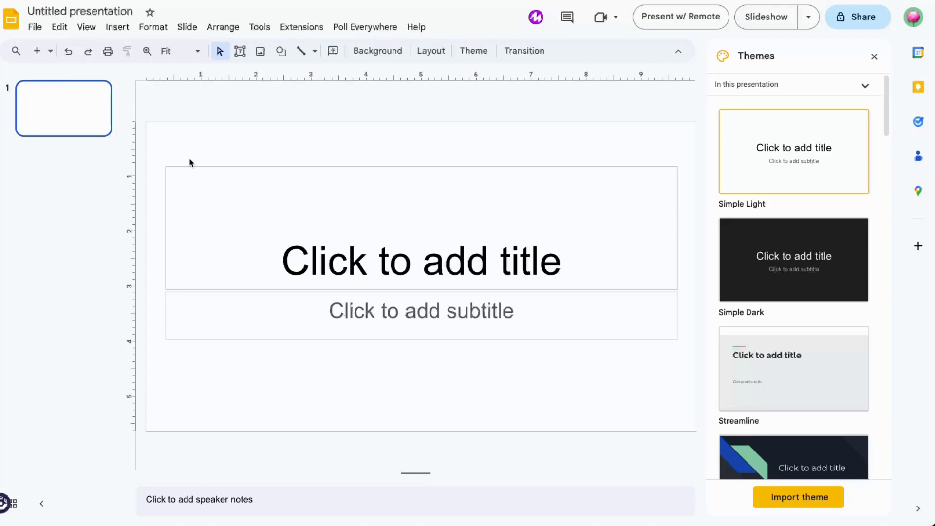
left_click(41, 32)
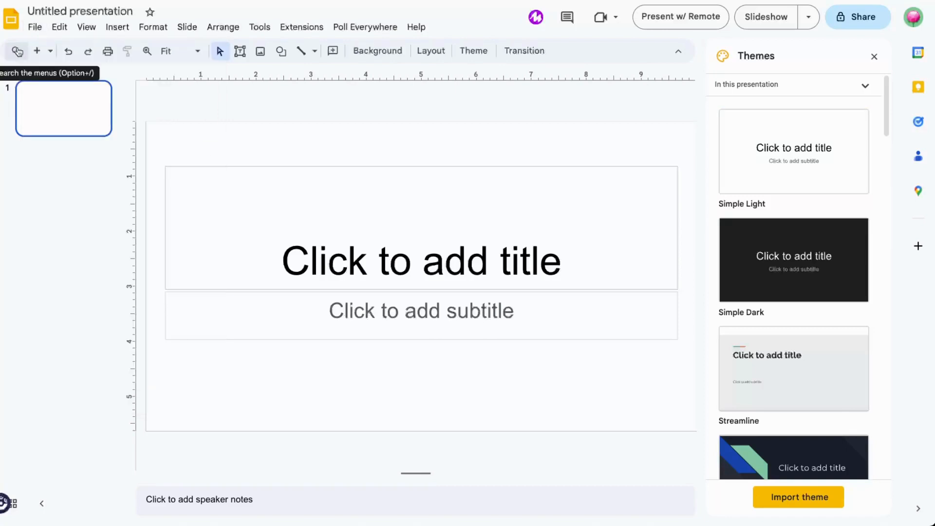
left_click(17, 51)
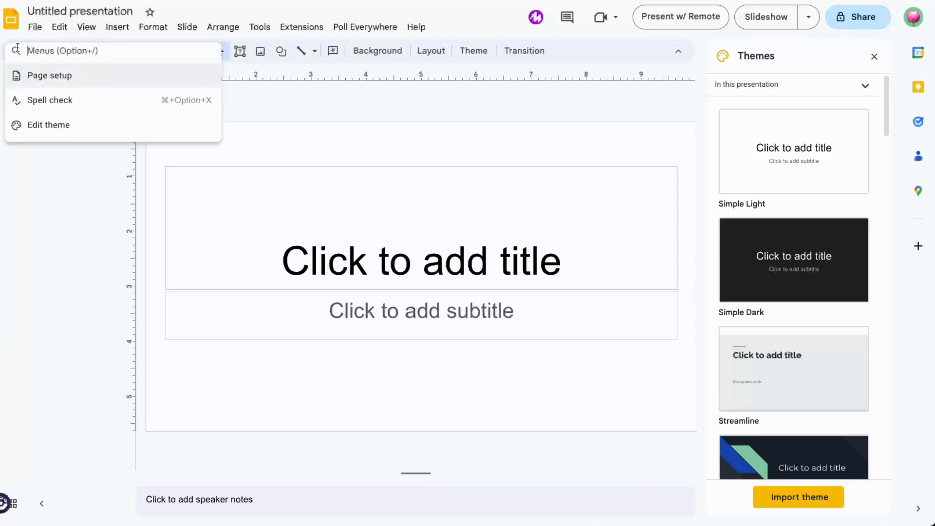
type("size")
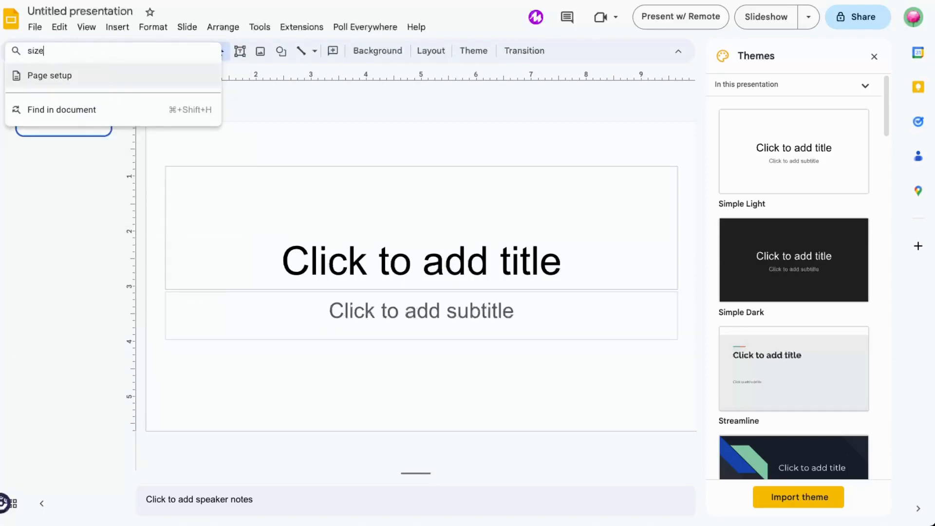
left_click(40, 75)
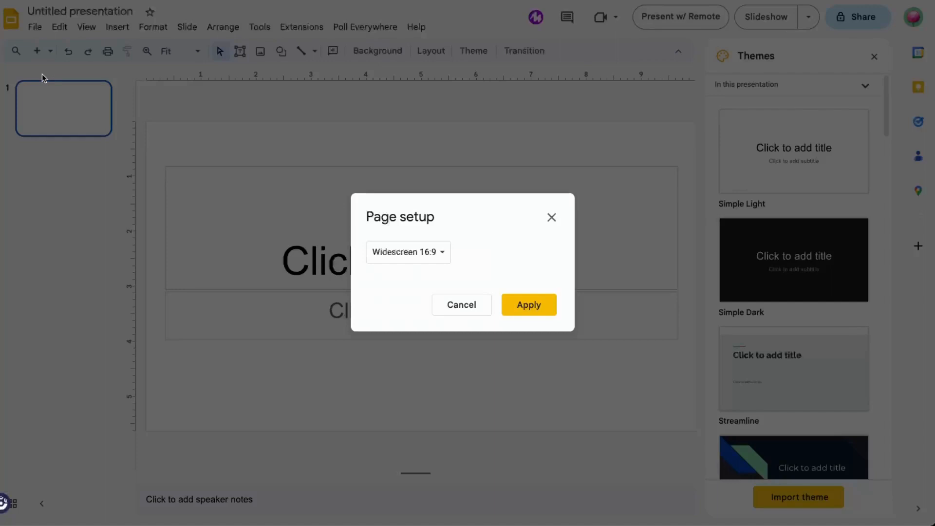
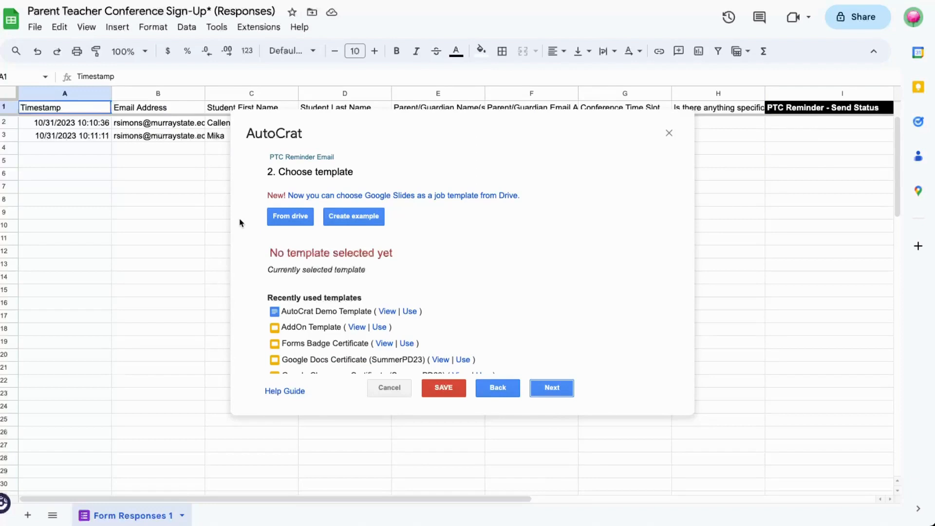
Choose the AutoCrat job's template from Drive and set its merge tab to Form Responses 1.
left_click(294, 215)
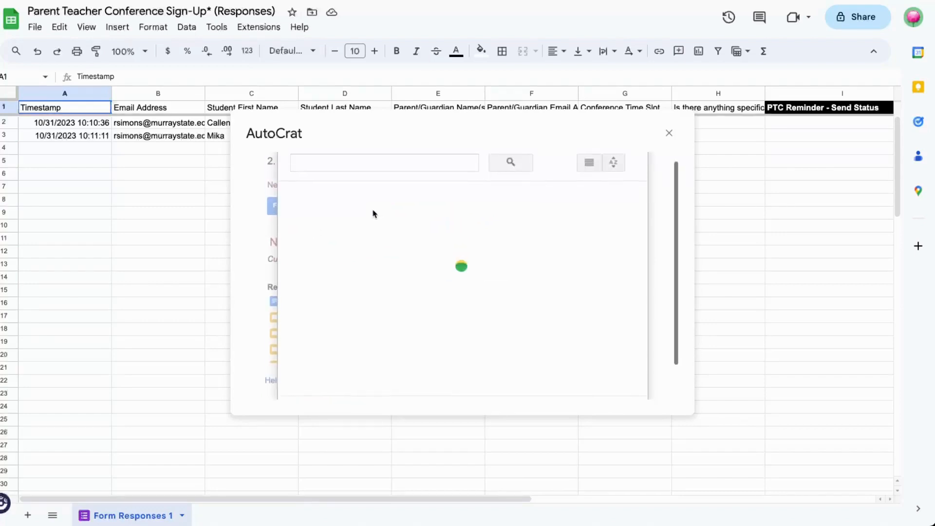
double_click(374, 213)
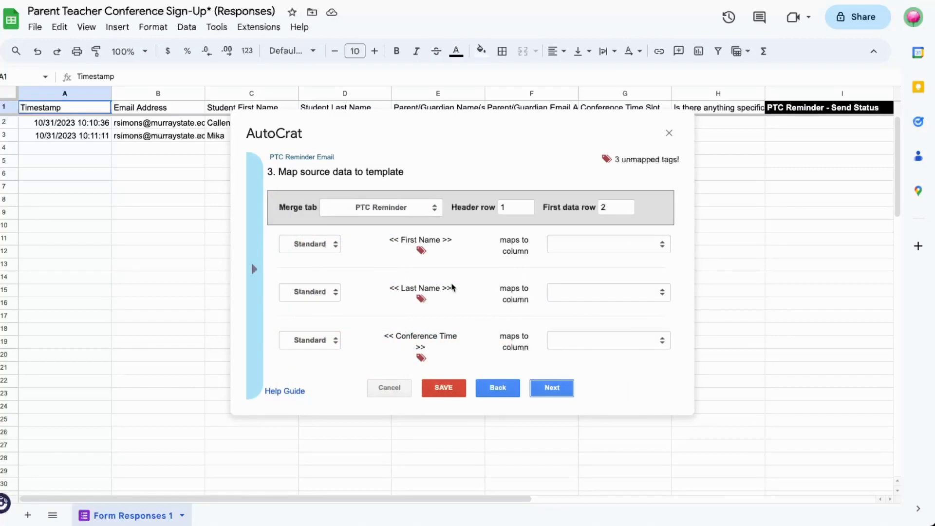
left_click(432, 210)
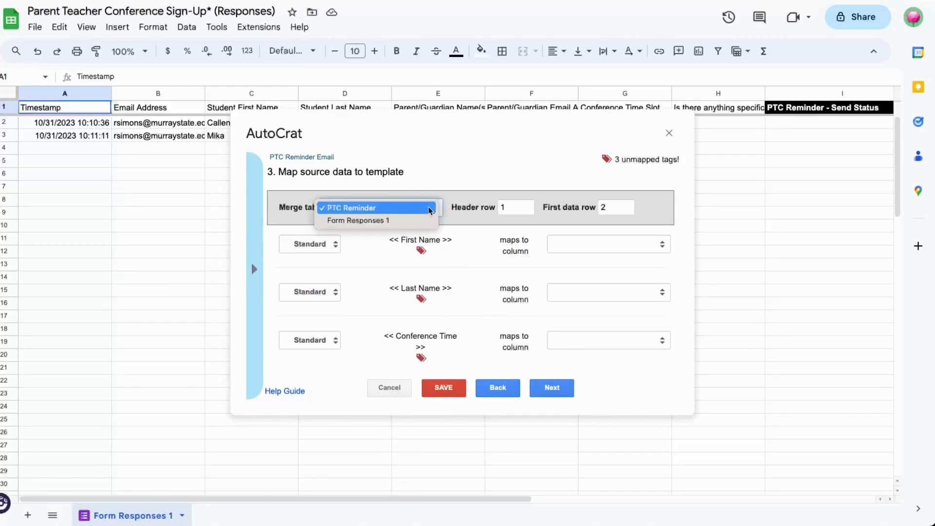
left_click(644, 210)
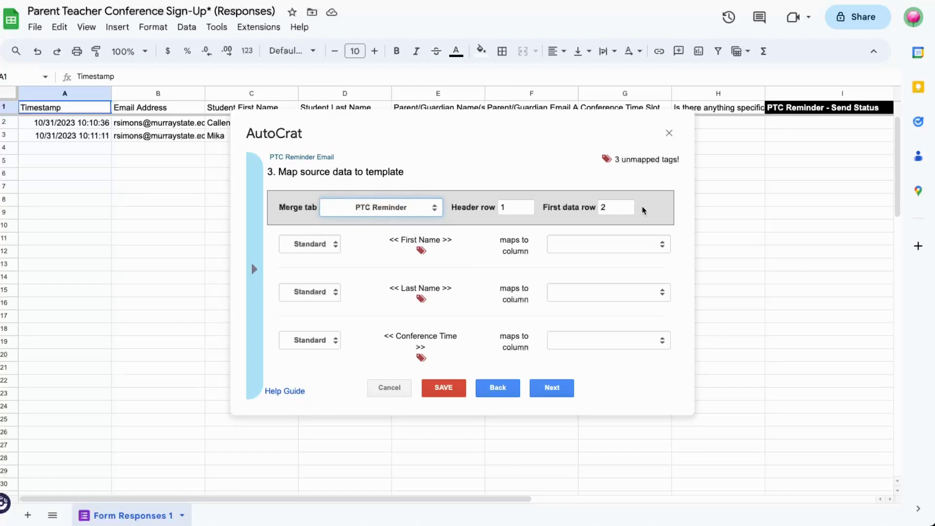
left_click(403, 208)
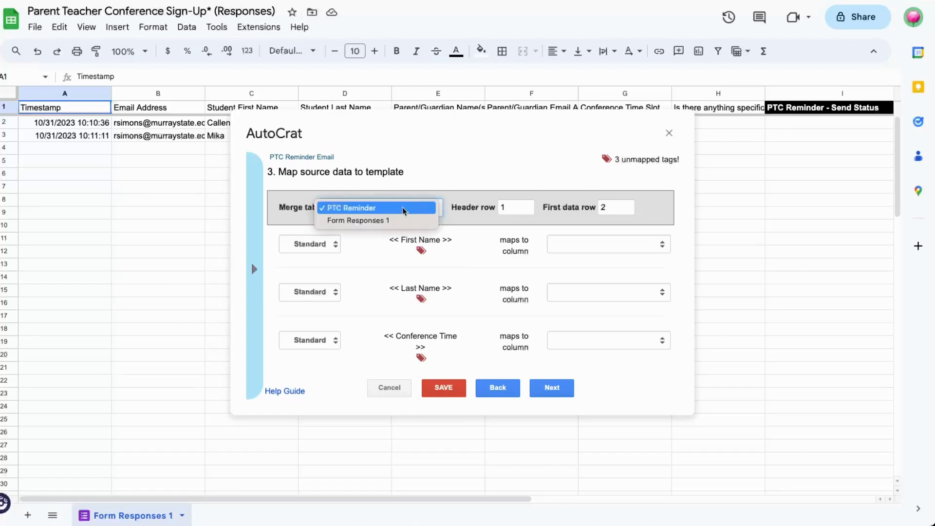
left_click(398, 222)
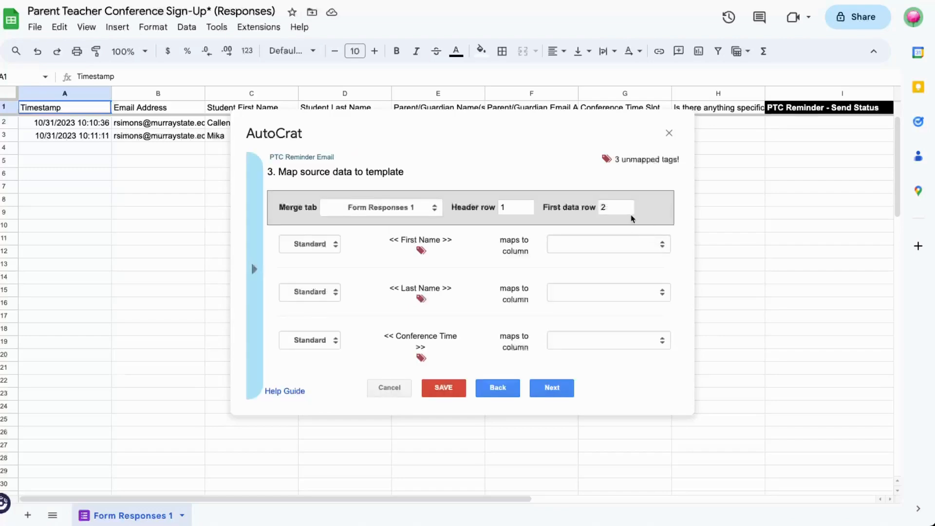
Map <<First Name>> to Student First Name, <<Last Name>> to Student Last Name and <<Conference Time>> to Conference Time Slot, and continue to the file settings.
left_click(650, 246)
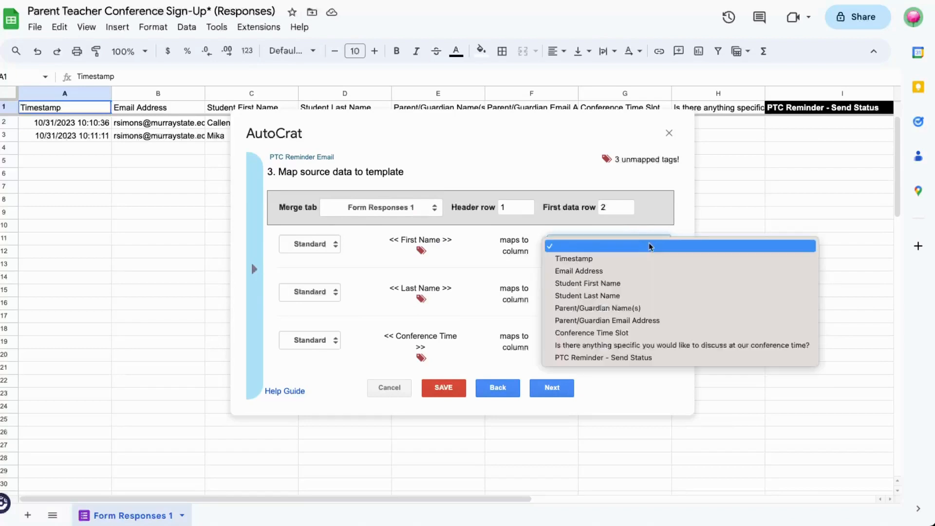
left_click(638, 283)
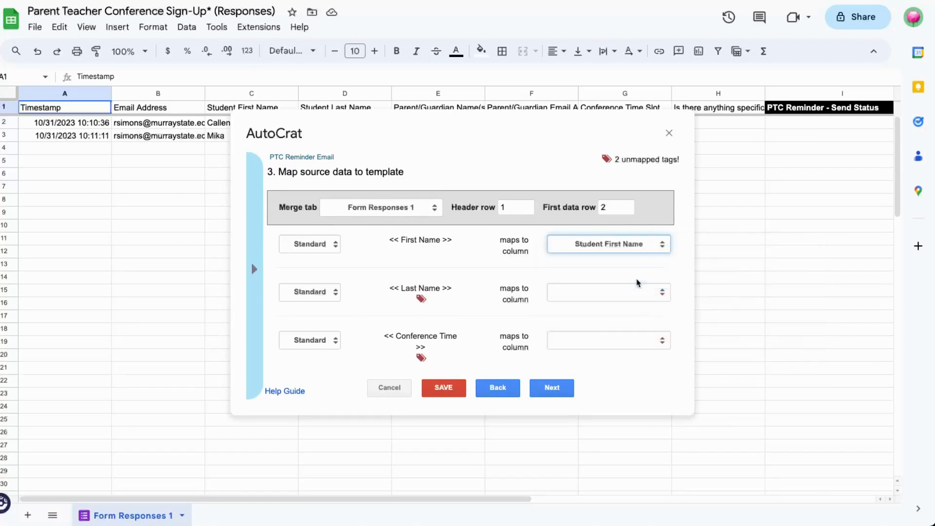
left_click(612, 291)
left_click(616, 344)
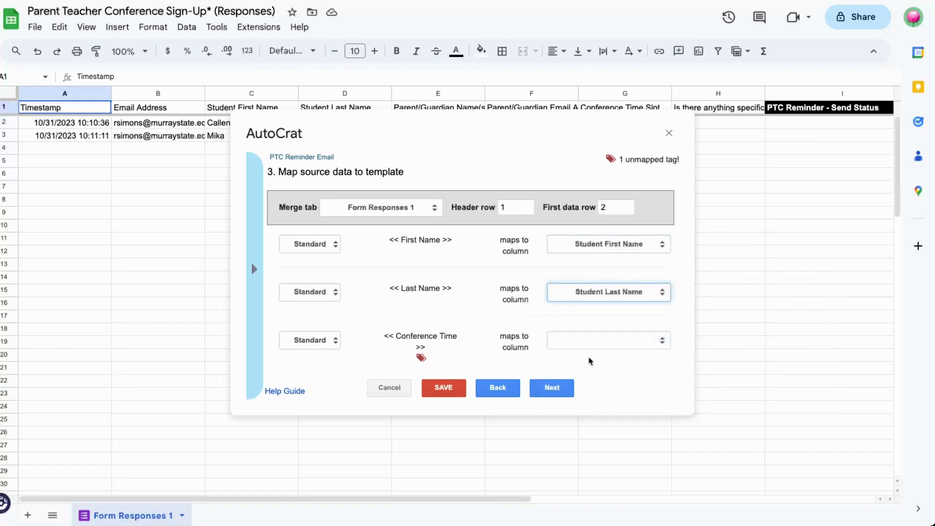
left_click(597, 341)
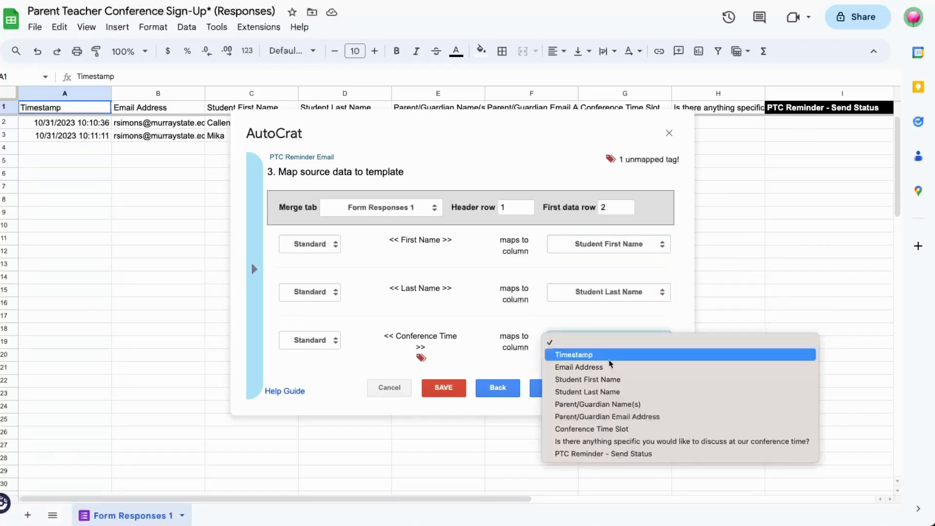
left_click(662, 431)
left_click(332, 251)
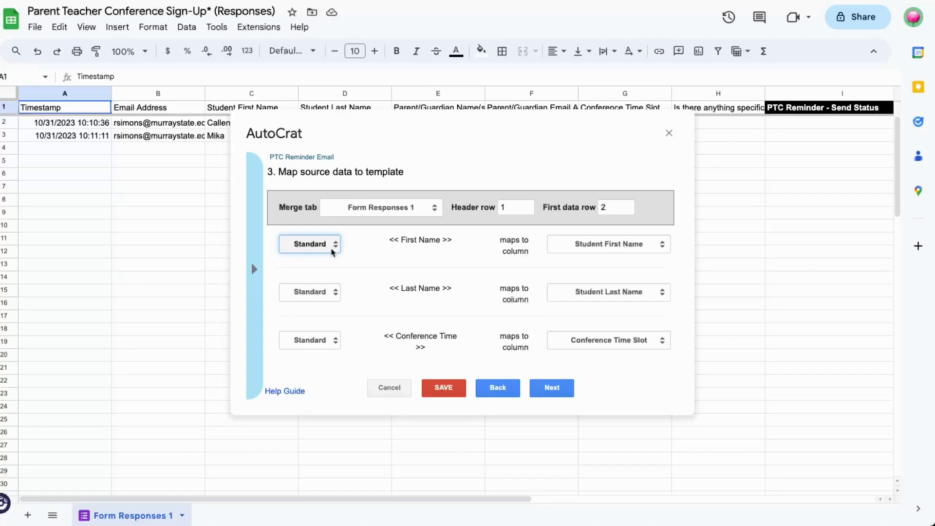
left_click(332, 250)
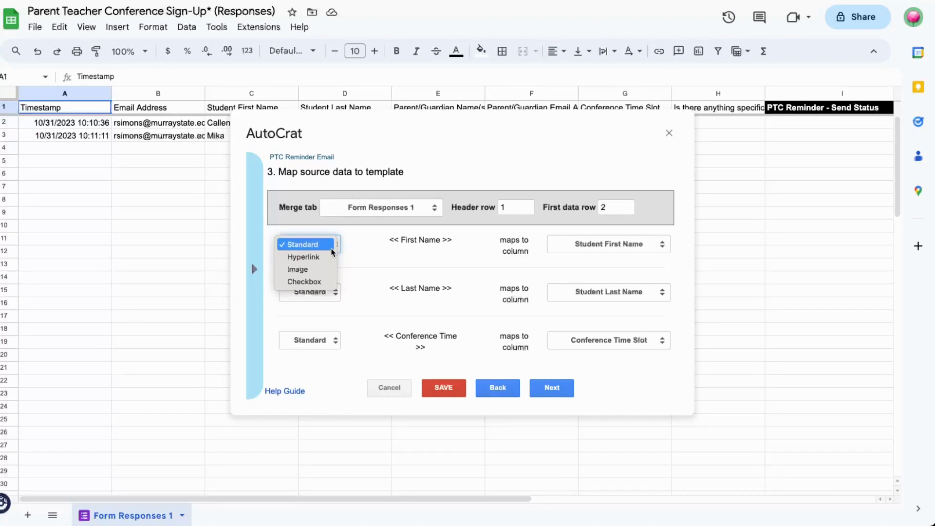
left_click(552, 388)
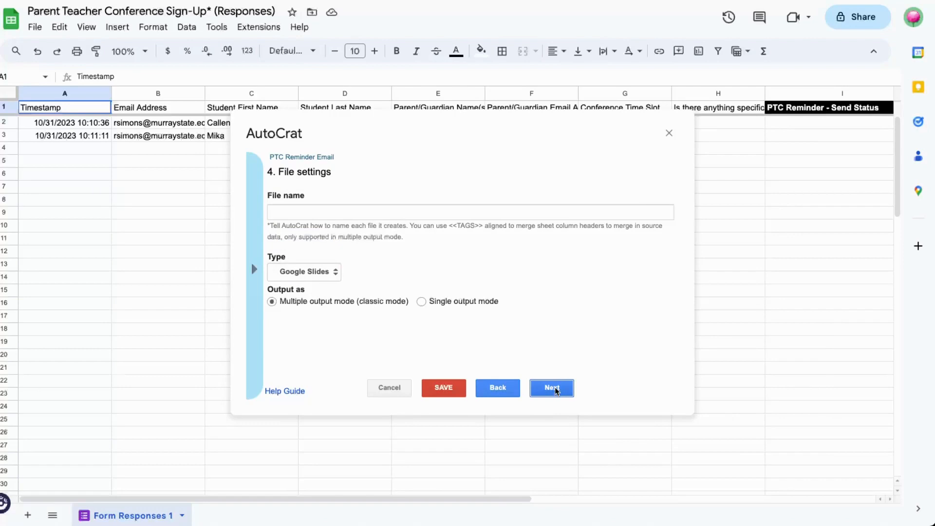
Copy the <<Student First Name>> tag from the tag list into the AutoCrat file name.
left_click(315, 216)
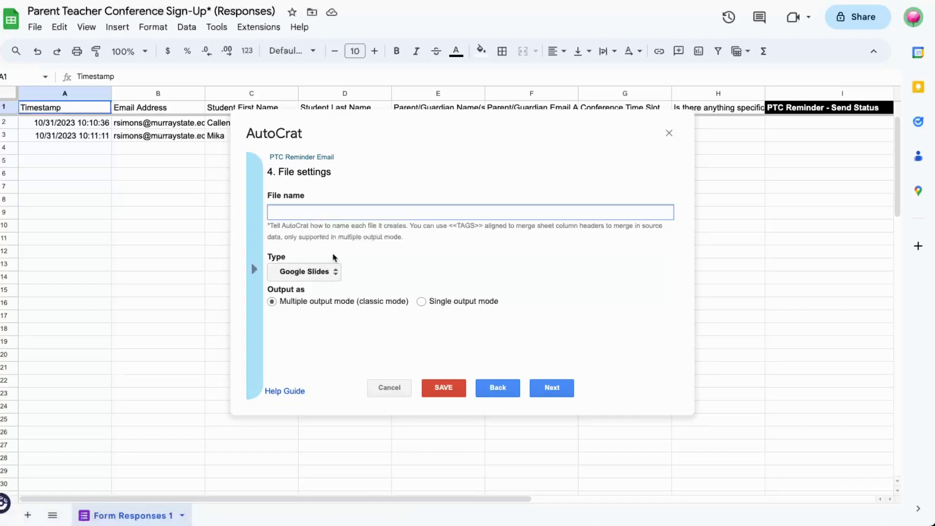
left_click(257, 253)
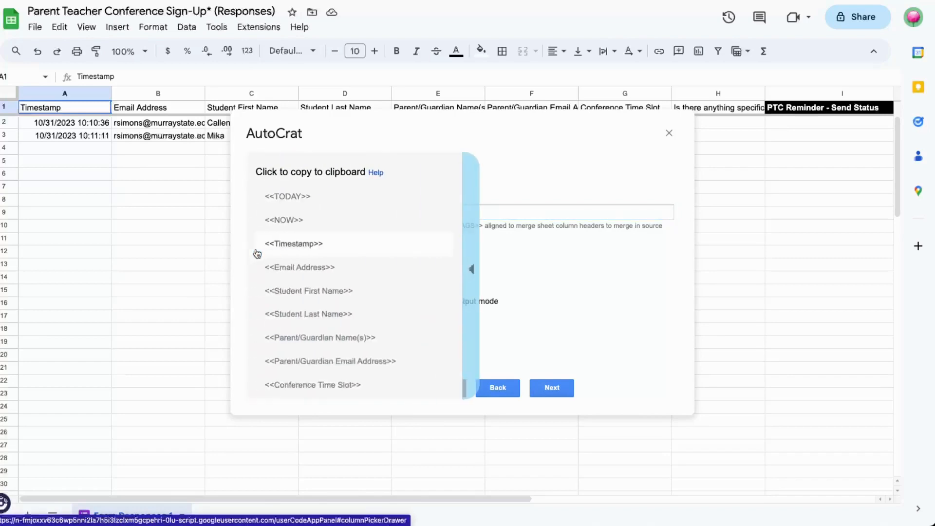
left_click(302, 291)
key("ctrl+c")
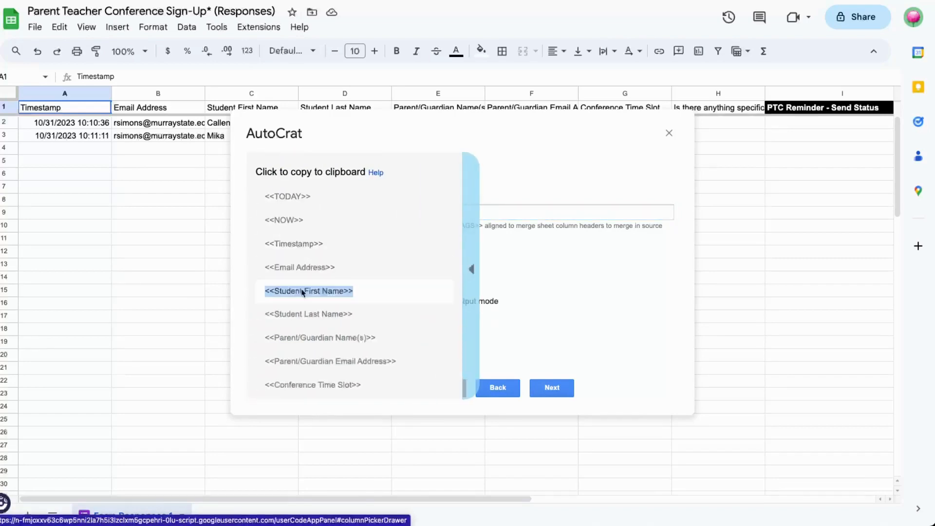
right_click(306, 292)
left_click(322, 359)
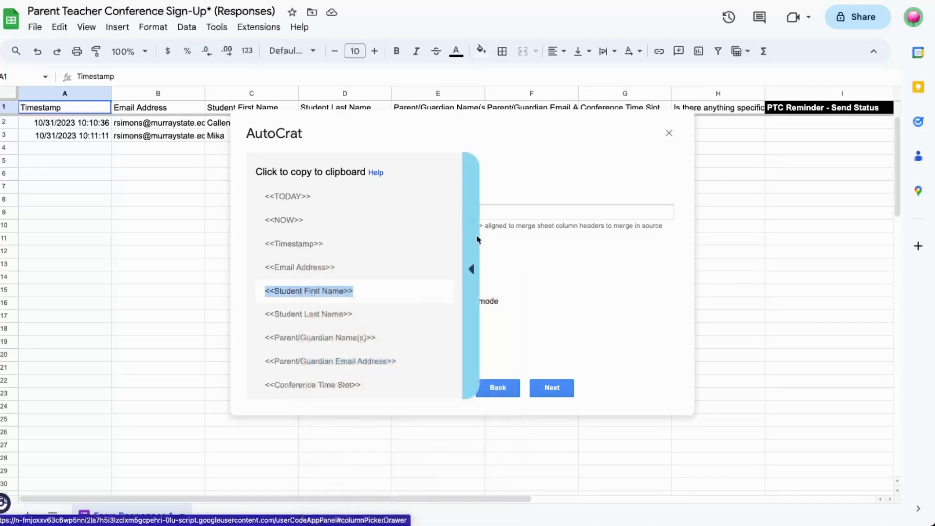
right_click(496, 215)
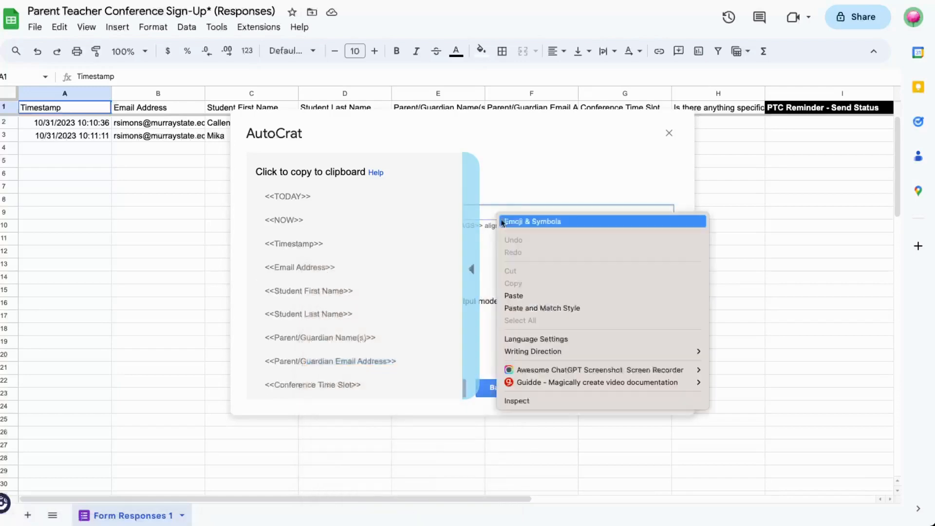
left_click(516, 296)
Complete the file name with "<<Student Last Name>>'s PTC Reminder" after the first-name tag and set the output type to PDF.
left_click(338, 314)
right_click(334, 314)
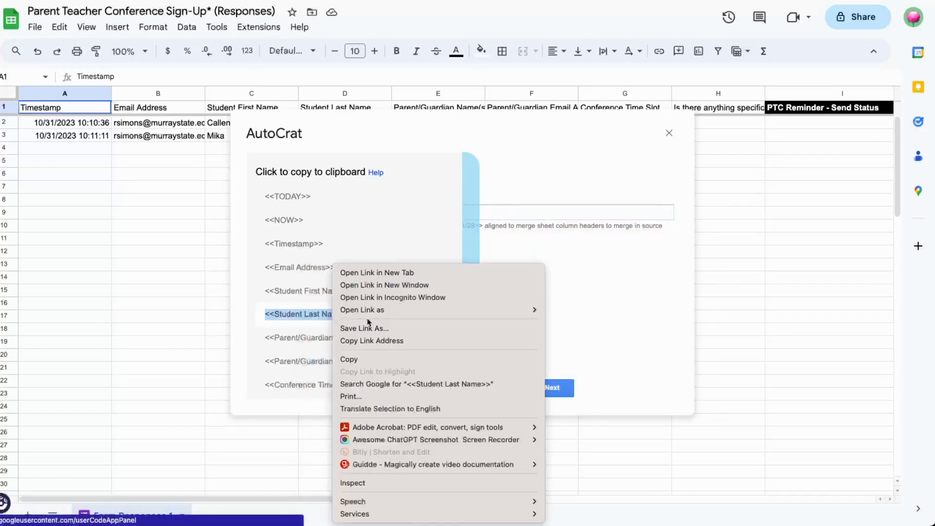
left_click(370, 359)
left_click(544, 215)
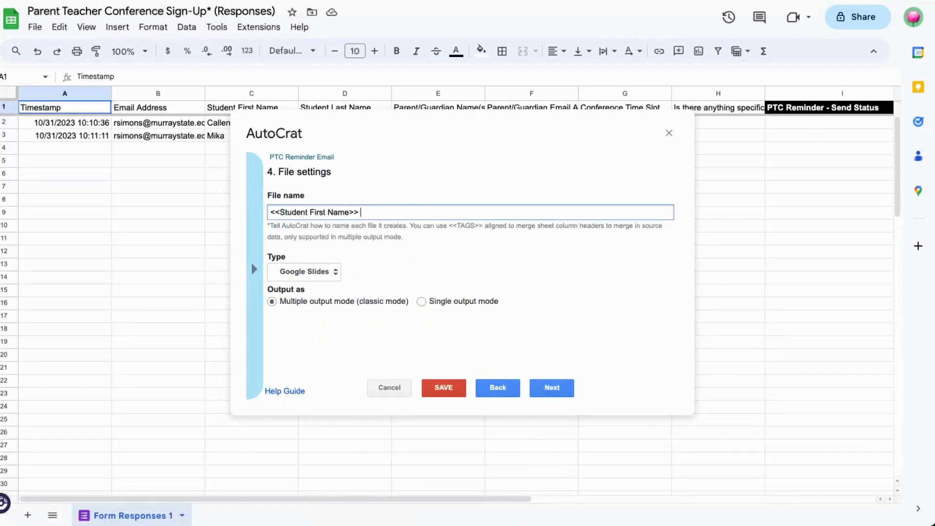
type("<<Student Last Name>>")
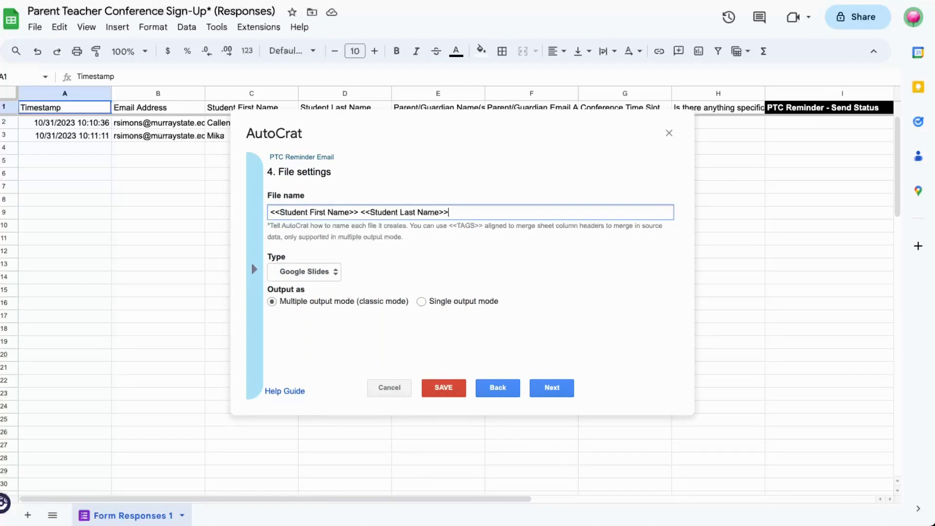
type("'s PTC Reminder")
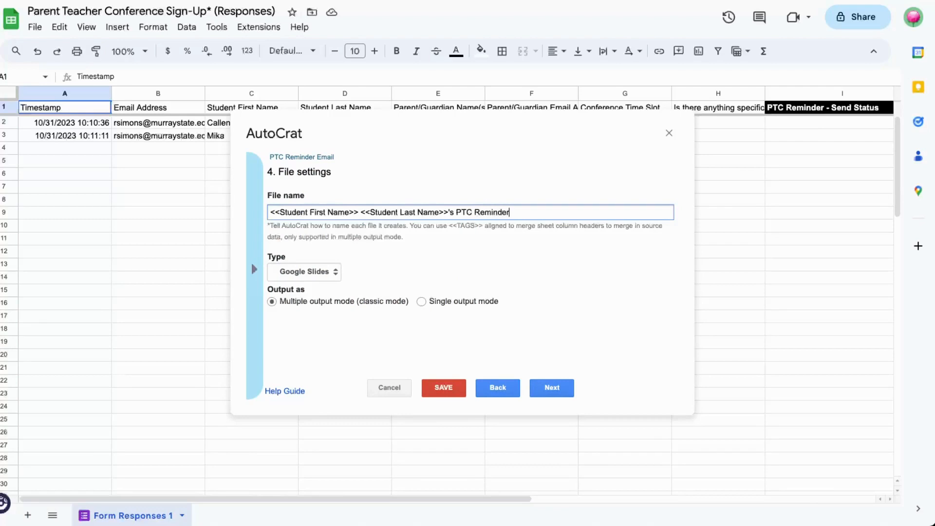
left_click(338, 280)
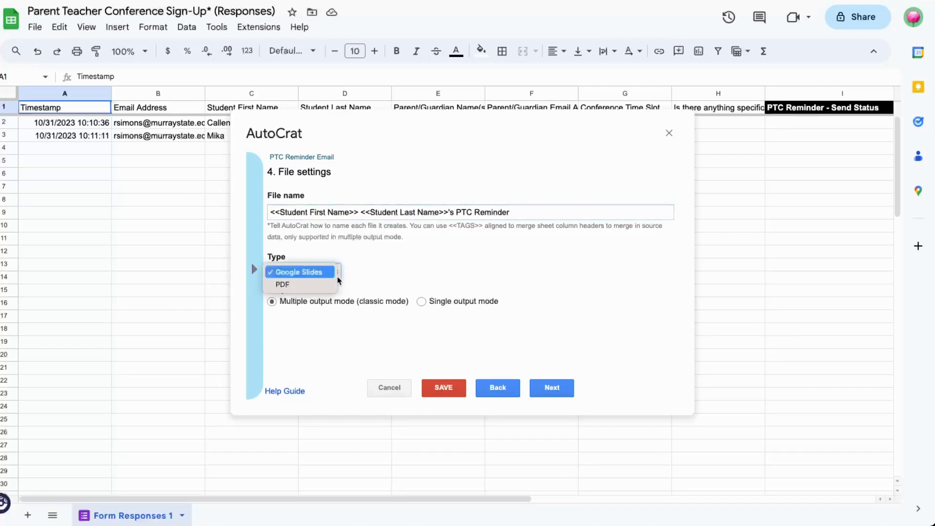
left_click(308, 288)
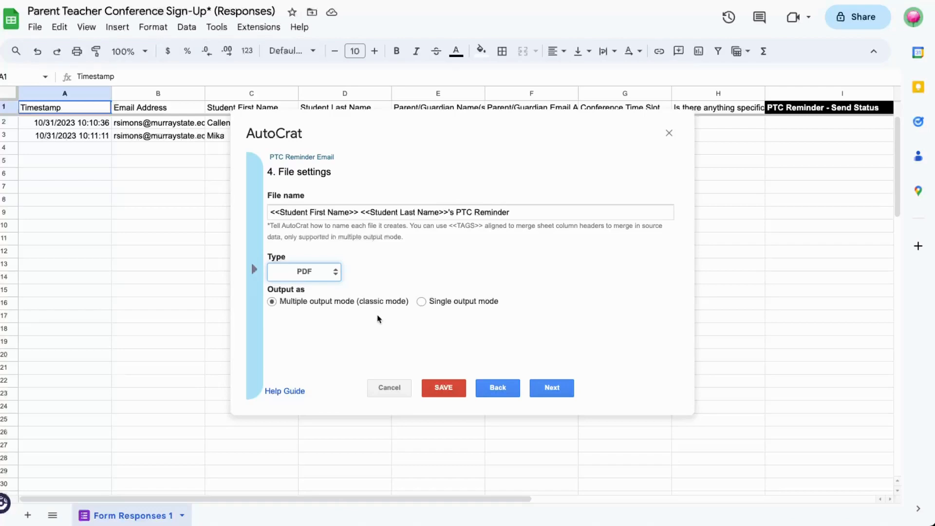
Choose the PTC Reminders folder in Google Drive as the destination for the merged files.
left_click(608, 172)
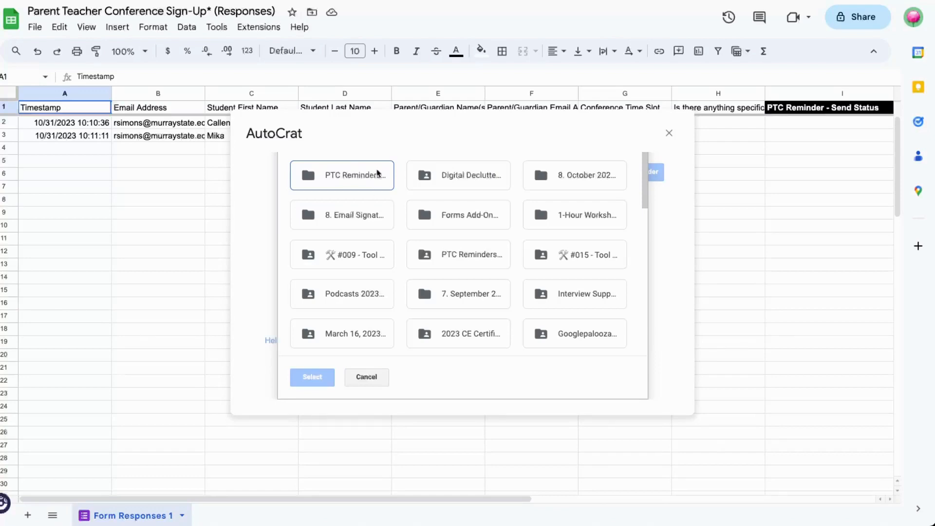
left_click(378, 174)
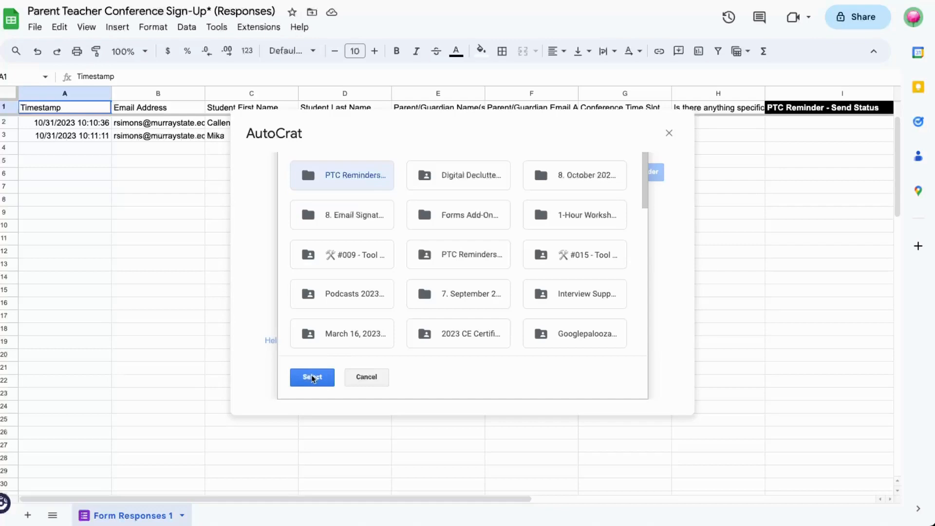
scroll(348, 186, "up", 1)
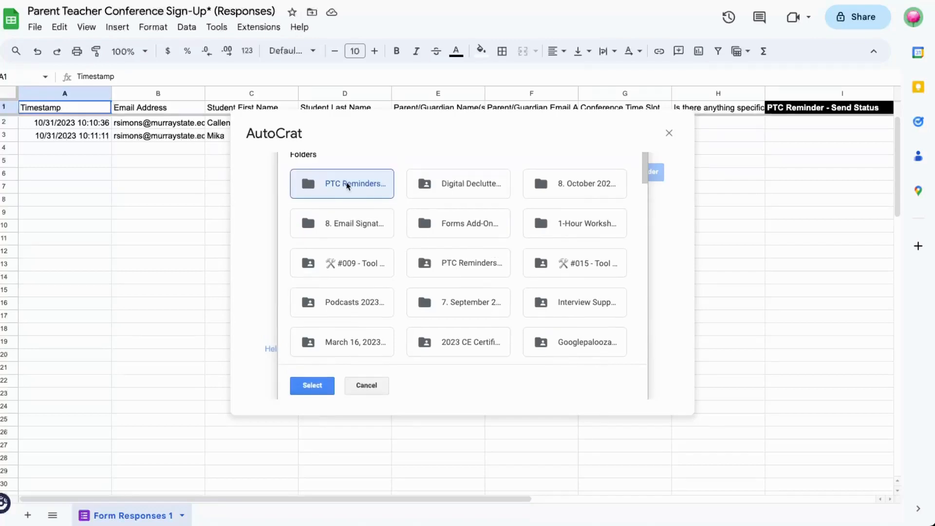
double_click(347, 186)
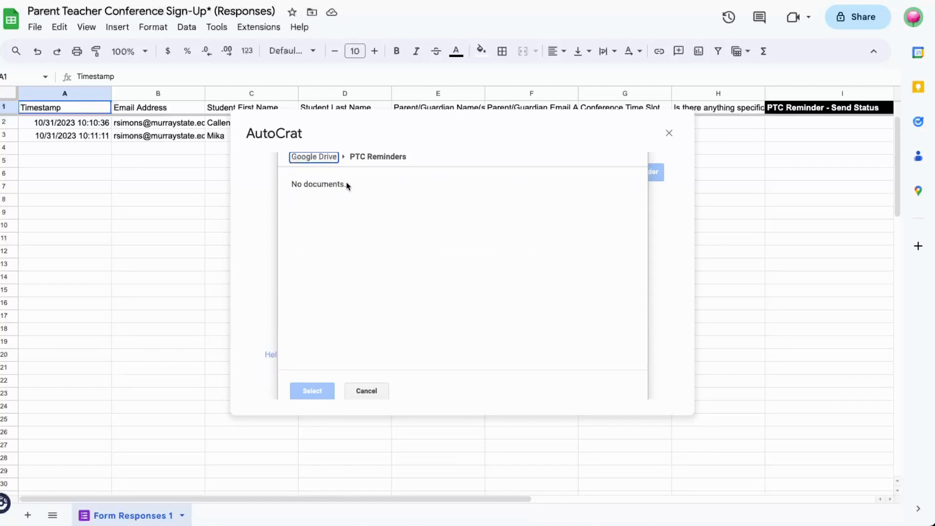
scroll(347, 186, "down", 1)
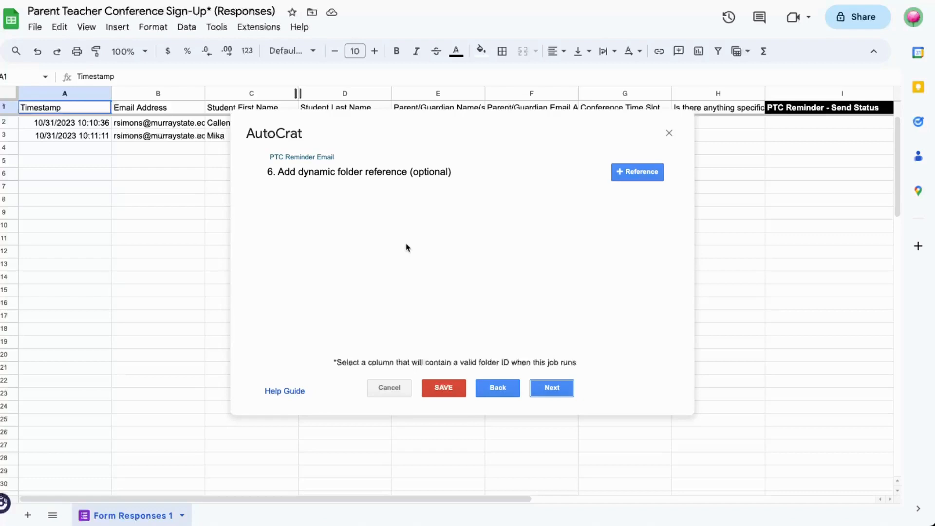
Skip the dynamic folder reference and set the merge condition to Conference Time Slot equals NOT NULL.
left_click(549, 389)
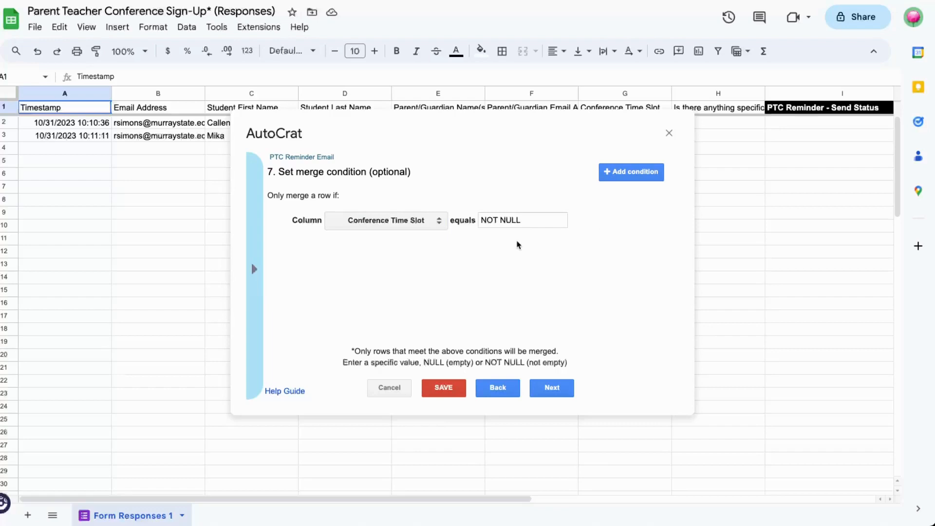
left_click(550, 389)
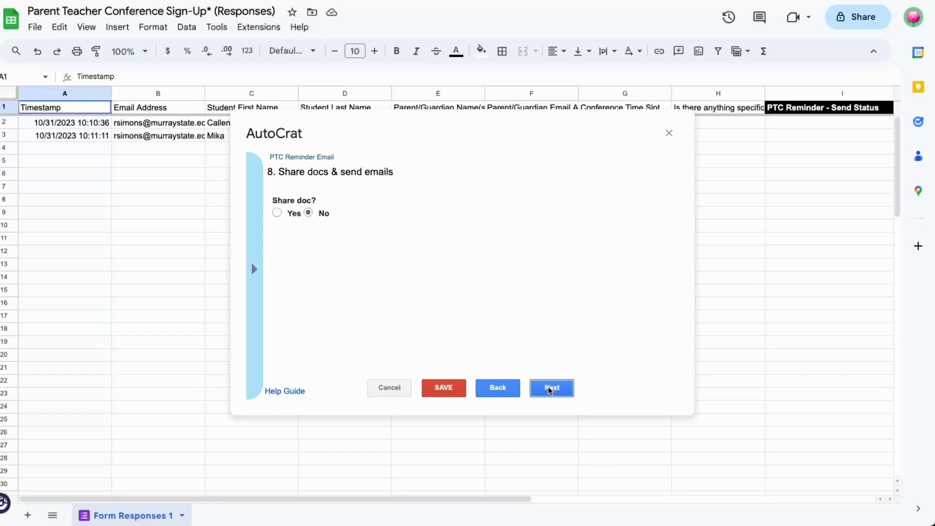
Enable document sharing as PDF and copy the <<Email Address>> tag from the tag list into the email's To field.
left_click(277, 213)
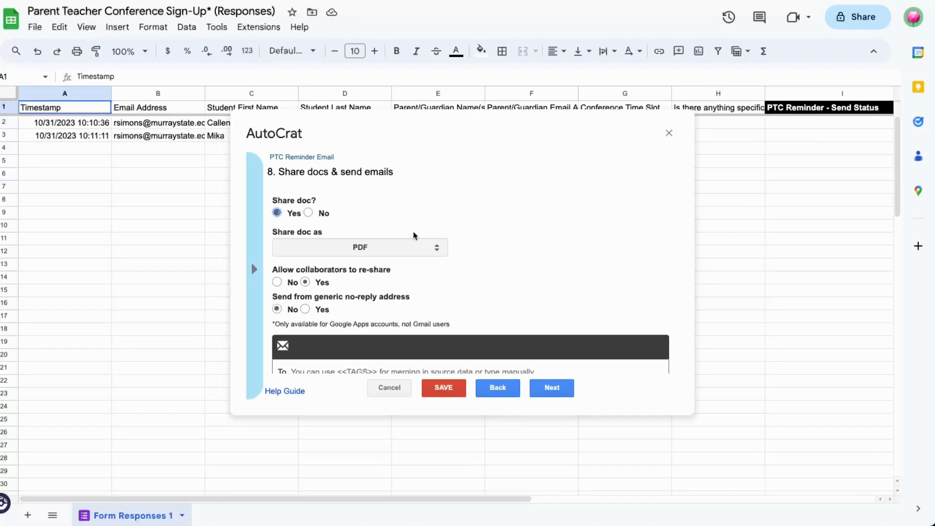
scroll(414, 236, "down", 3)
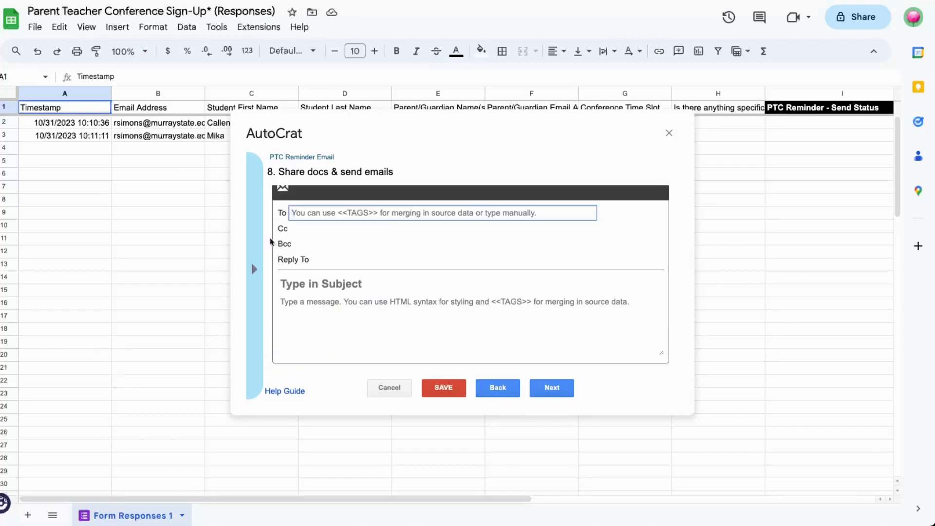
left_click(252, 263)
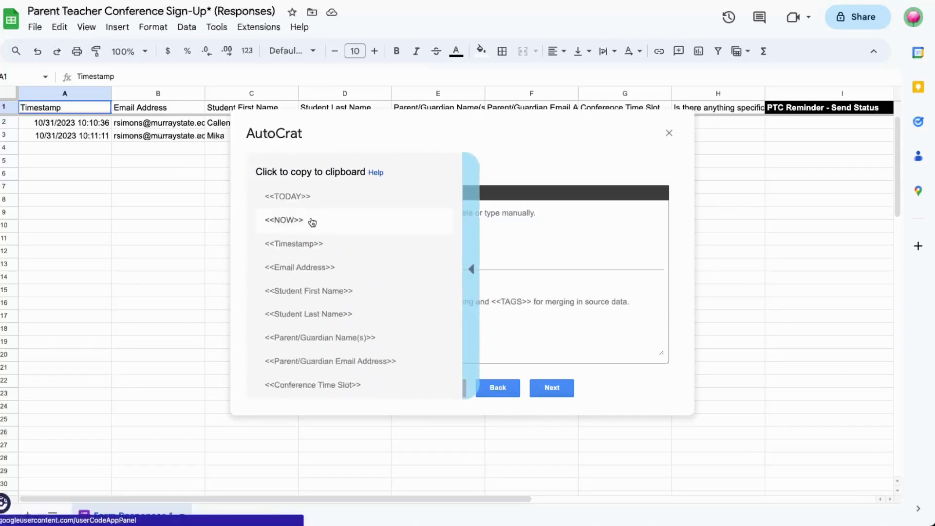
right_click(325, 272)
key("ctrl+c")
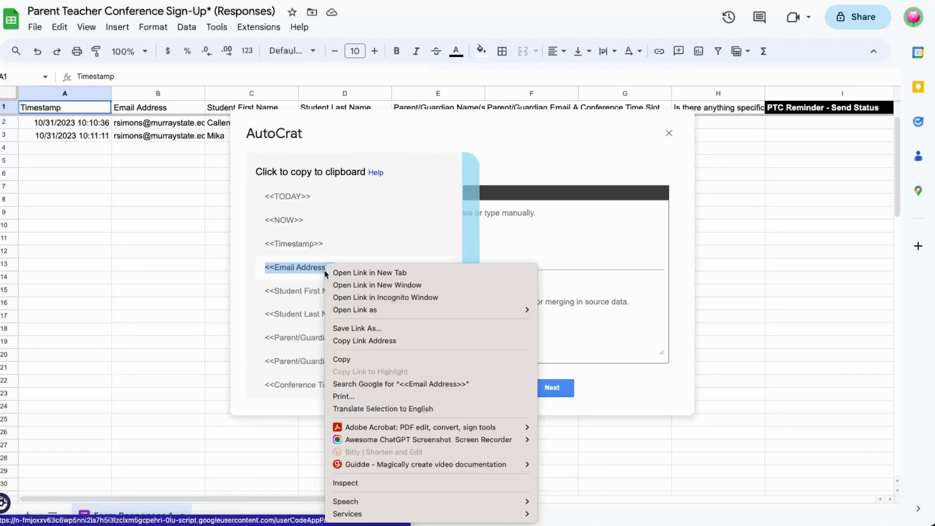
left_click(358, 358)
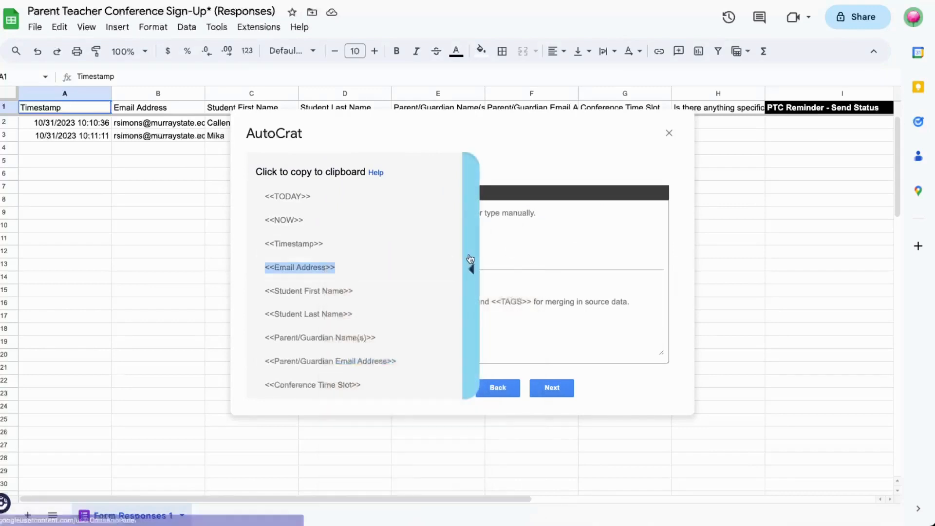
left_click(471, 269)
left_click(432, 212)
right_click(434, 214)
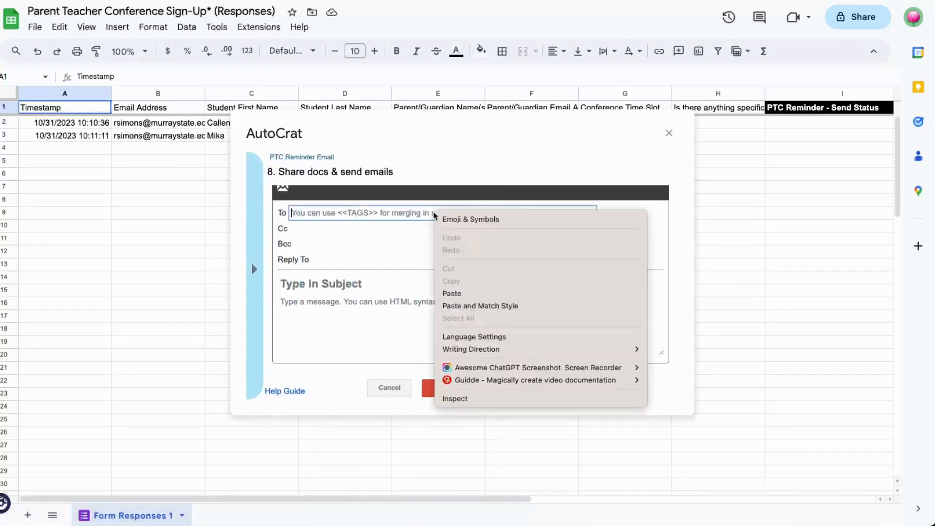
left_click(487, 294)
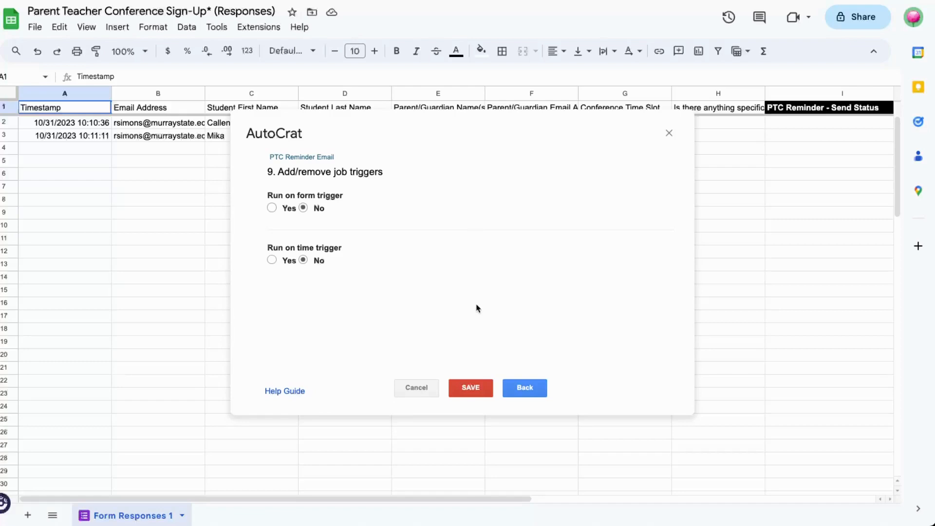
Save the job with the form and time triggers set to No, and reopen AutoCrat's list of existing jobs.
left_click(471, 388)
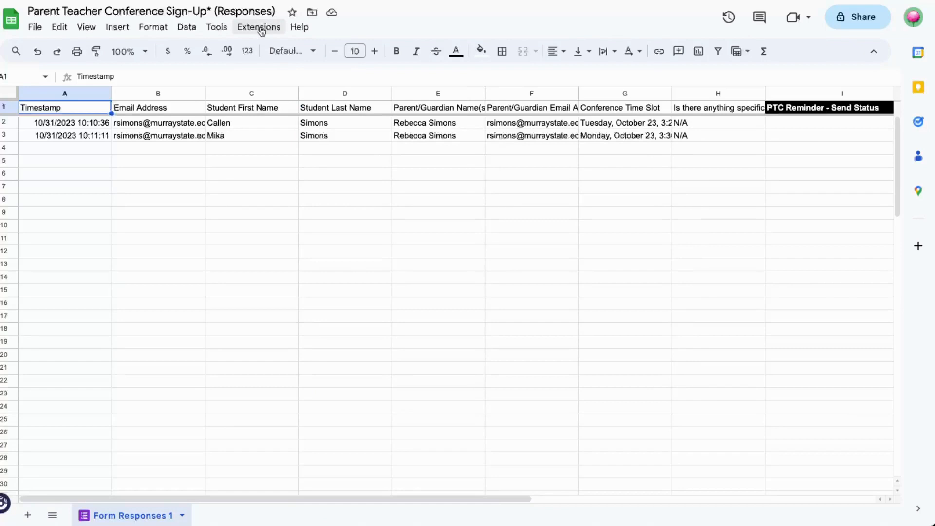
left_click(261, 29)
mouse_move(305, 152)
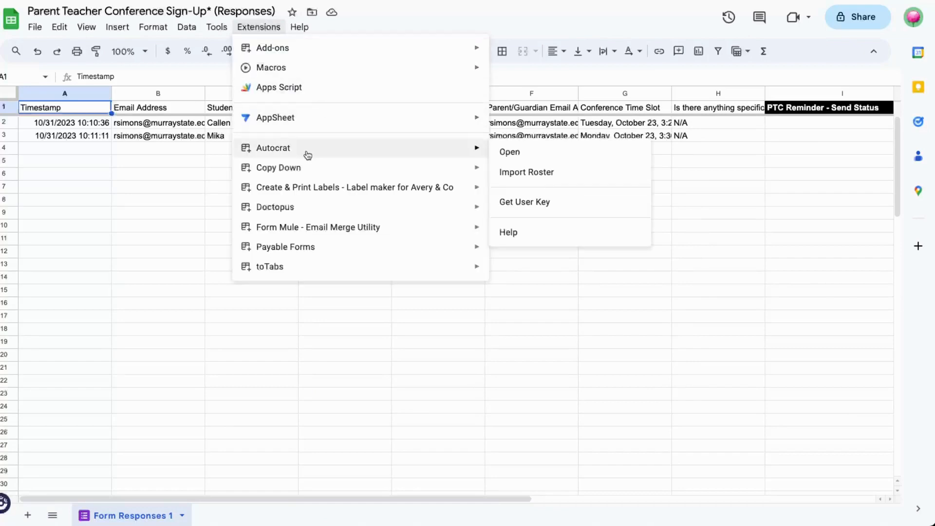
left_click(574, 160)
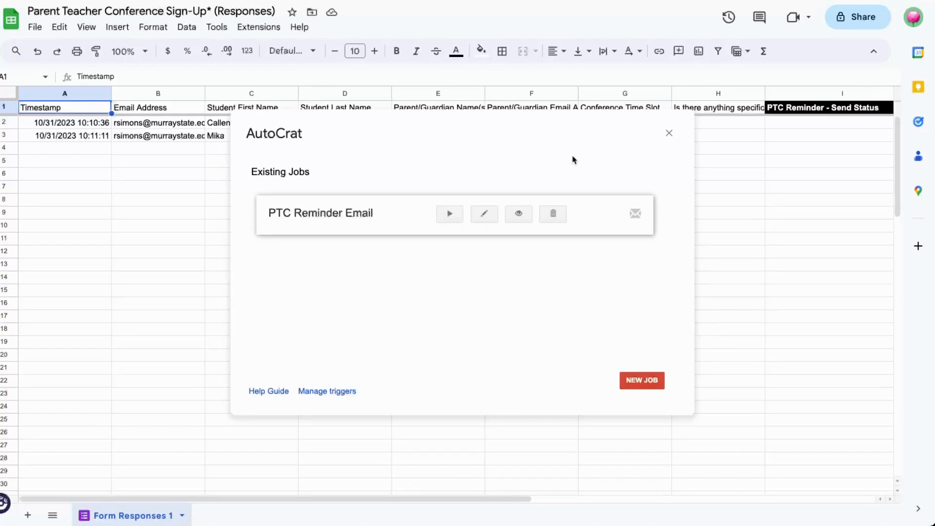
Preview the details of the PTC Reminder Email job and close them.
left_click(449, 216)
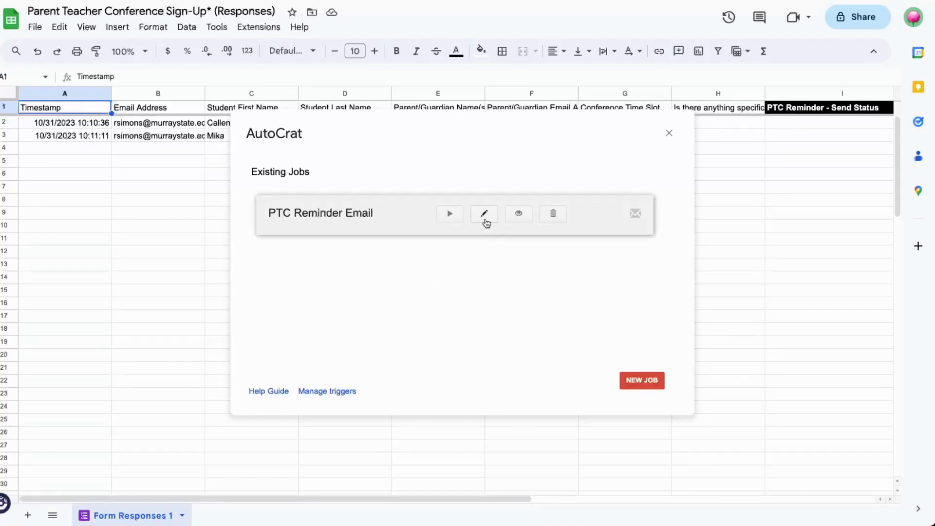
left_click(519, 215)
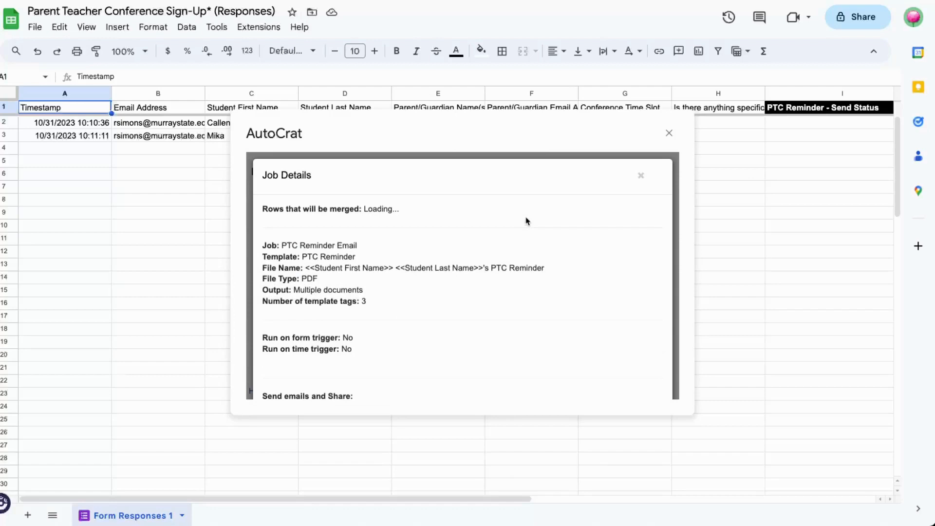
left_click(640, 176)
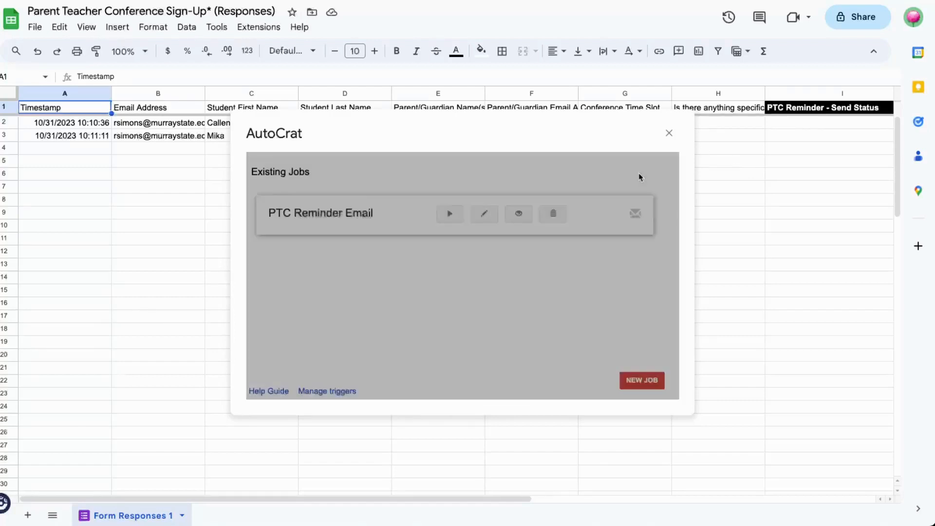